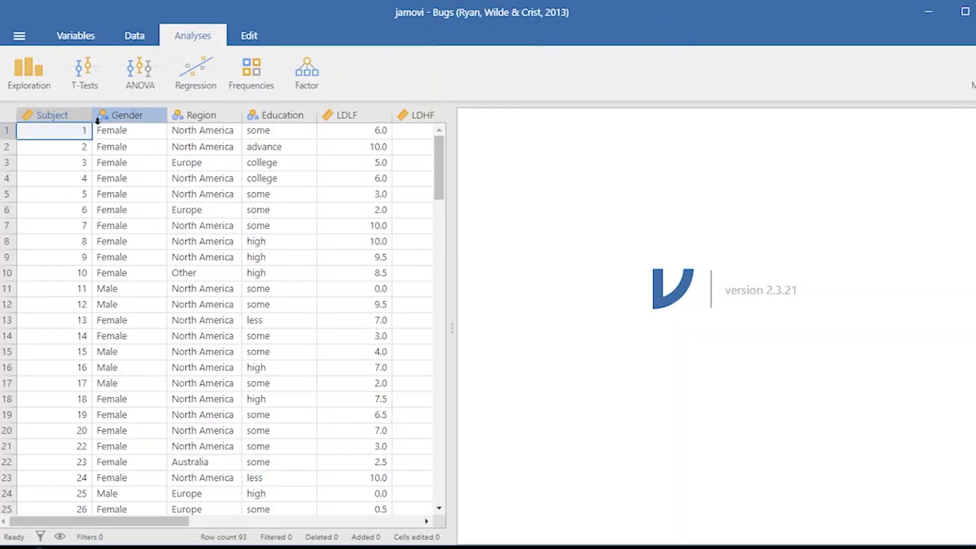
Review the measure type, data type and levels of each variable from Subject through HDHF in the data variable editor
double_click(76, 118)
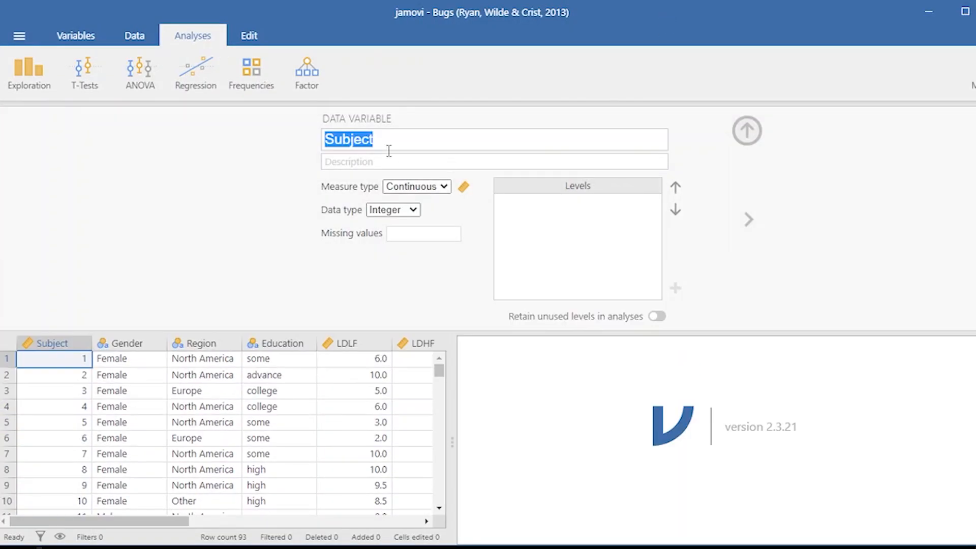
left_click(441, 147)
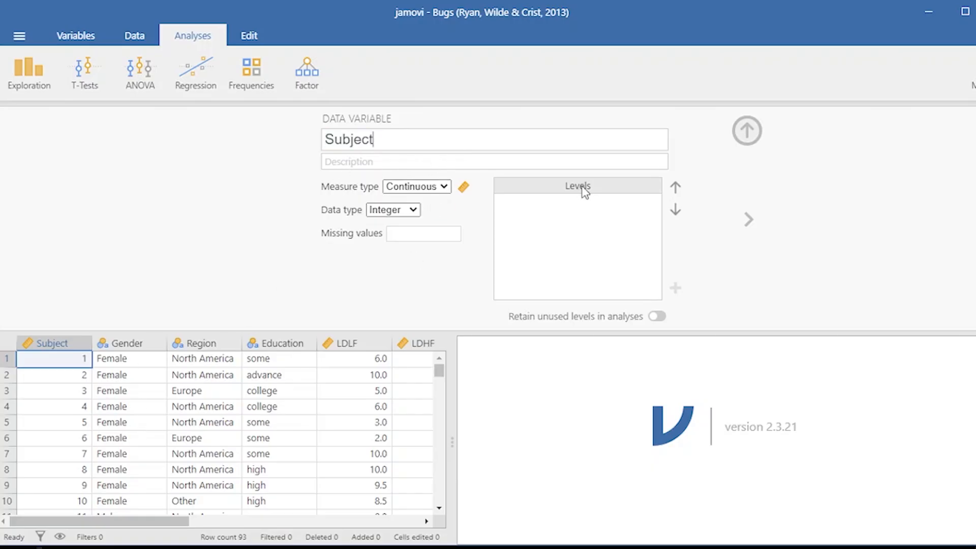
left_click(748, 219)
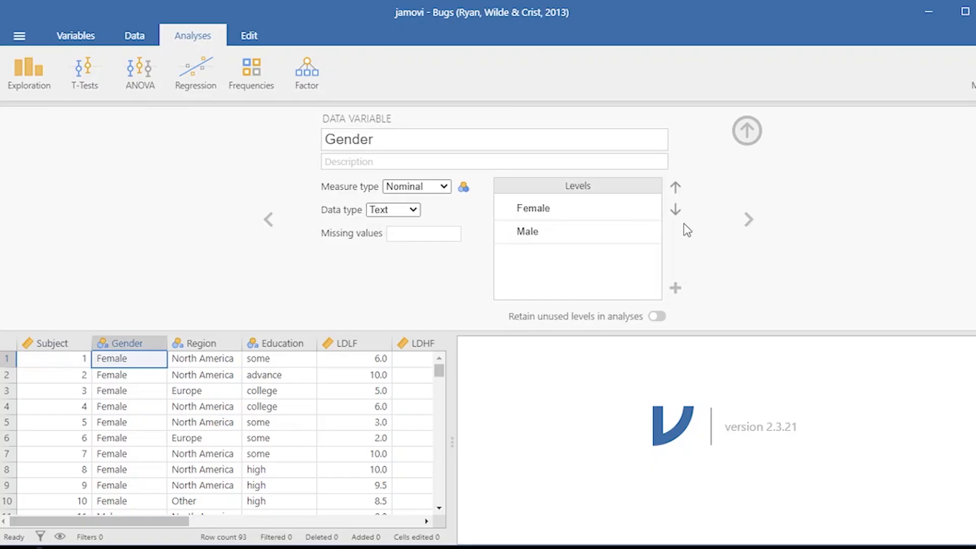
left_click(749, 219)
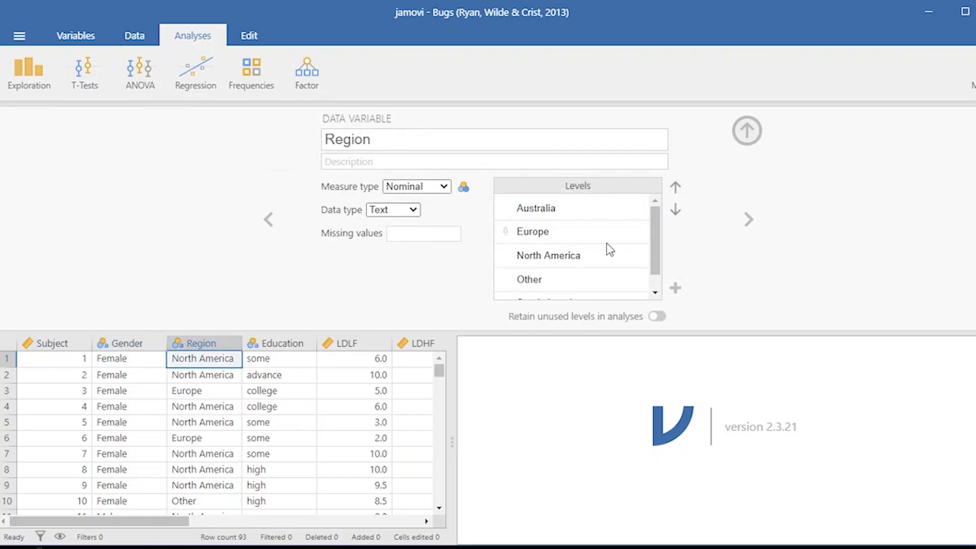
scroll(628, 239, "down", 1)
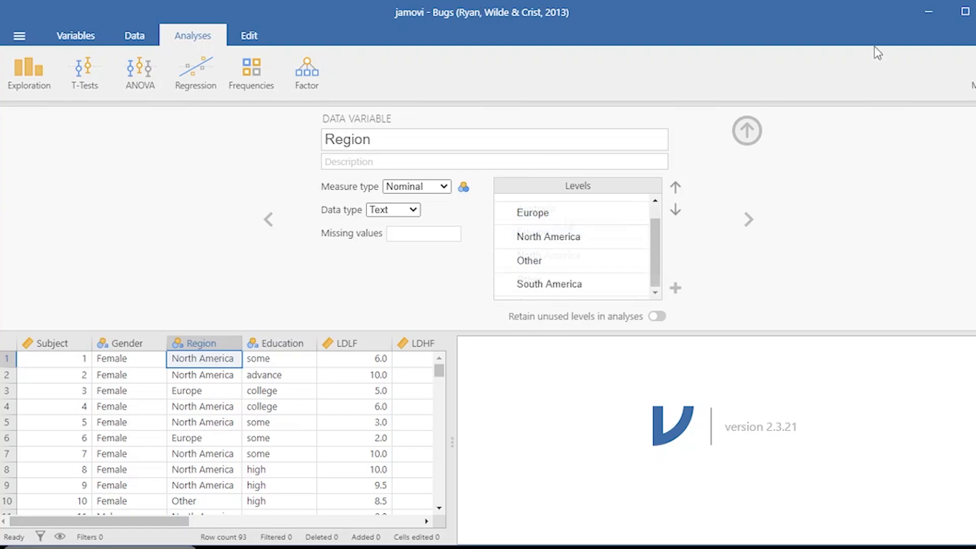
left_click(748, 219)
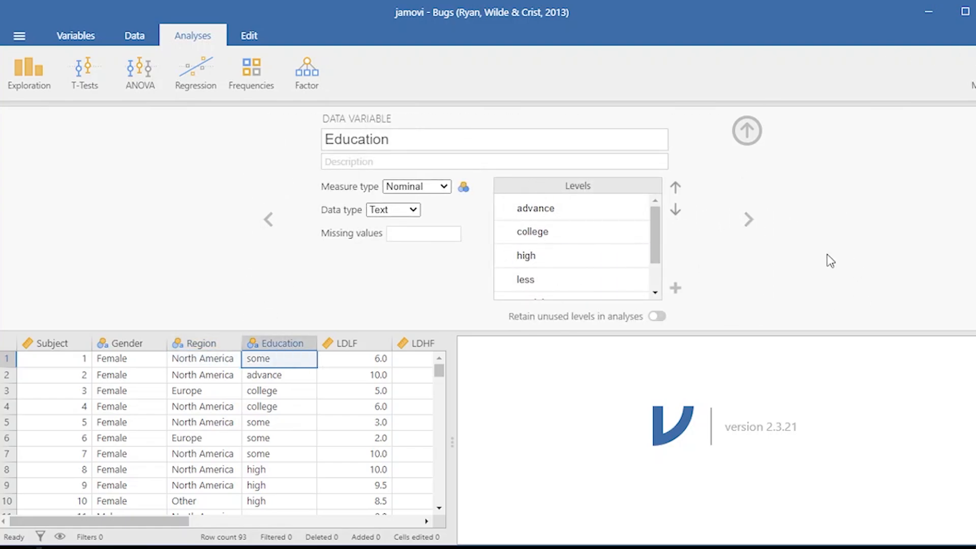
left_click(749, 220)
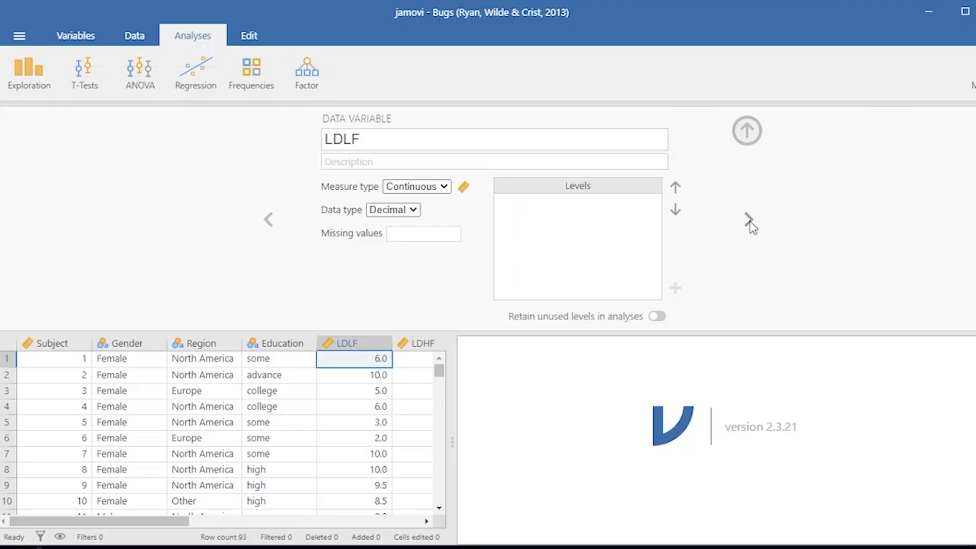
left_click(749, 221)
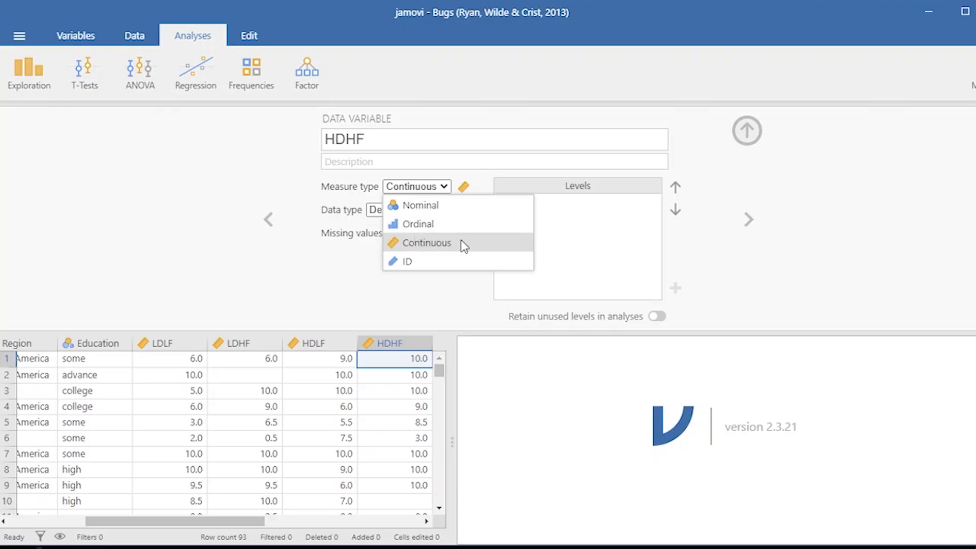
left_click(747, 131)
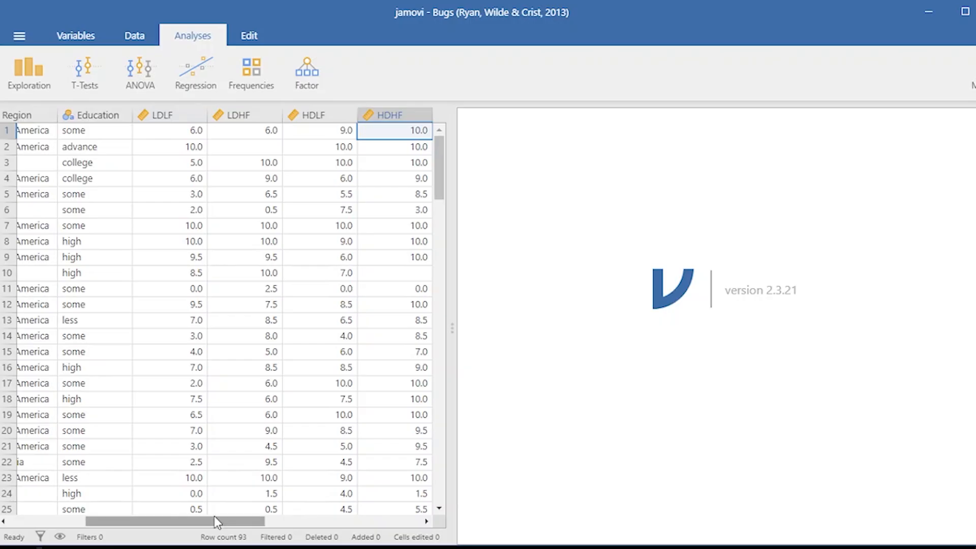
left_click_drag(218, 521, 141, 521)
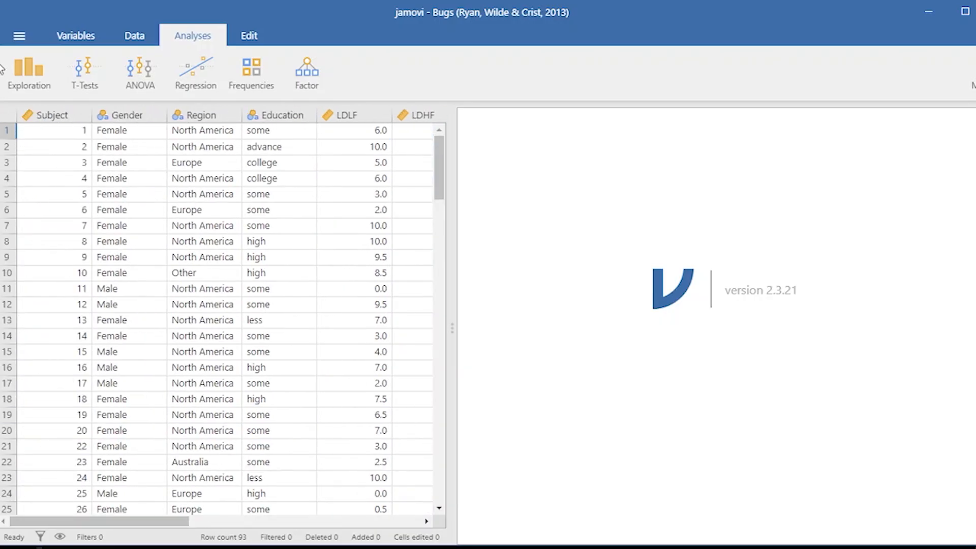
Create a Descriptives analysis with LDLF, LDHF, HDLF and HDHF as its variables
left_click(44, 77)
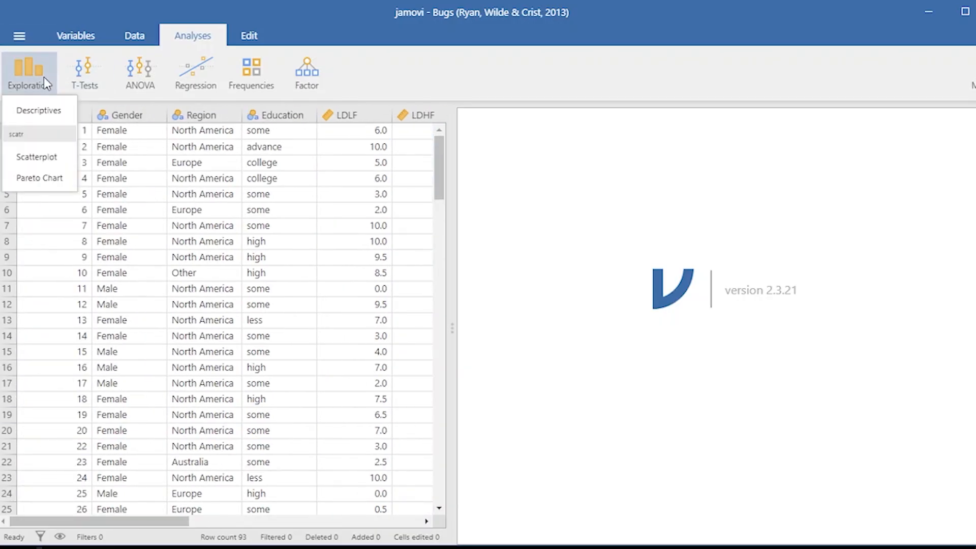
left_click(39, 110)
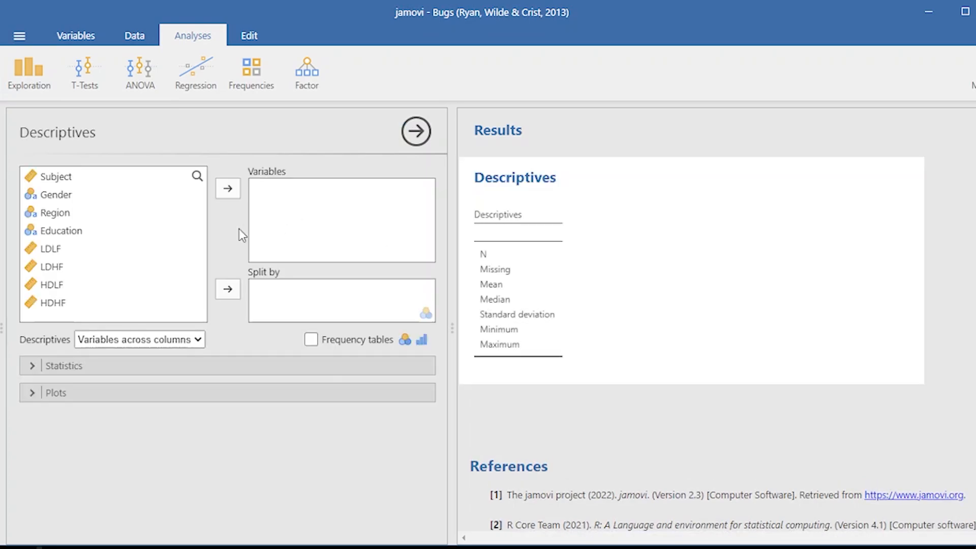
left_click(61, 251)
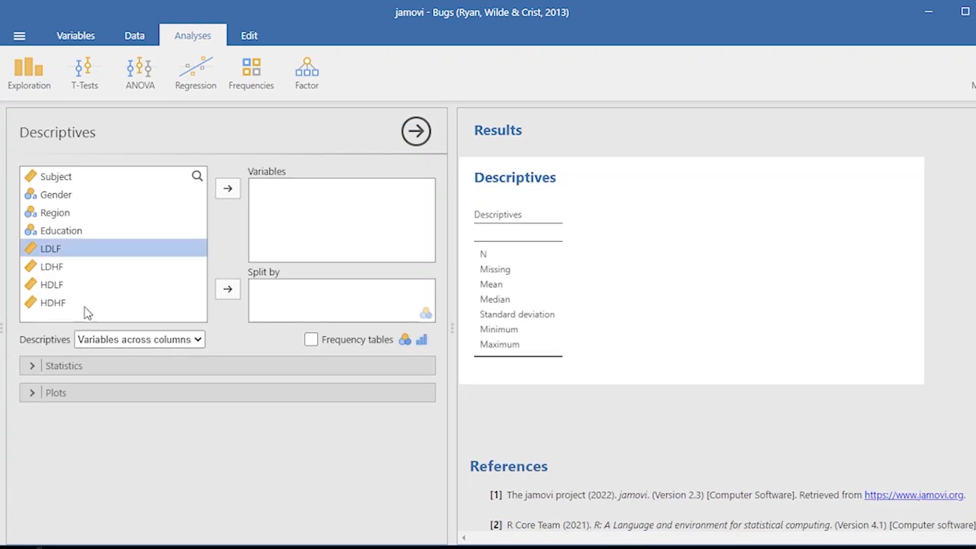
left_click(57, 295, "shift")
left_click(228, 189)
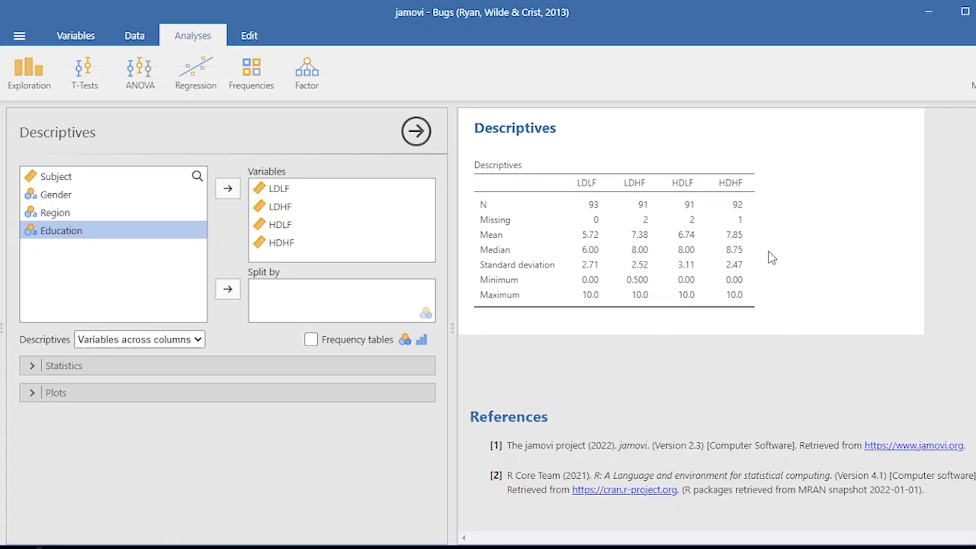
Add the mode to the descriptive statistics and enable histogram, density and box plots with labelled outliers
left_click(68, 367)
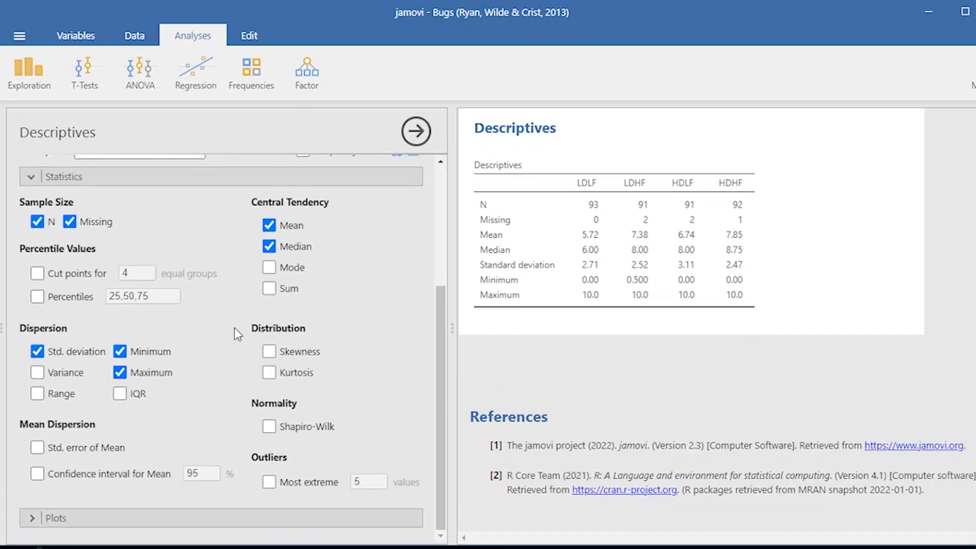
left_click(270, 267)
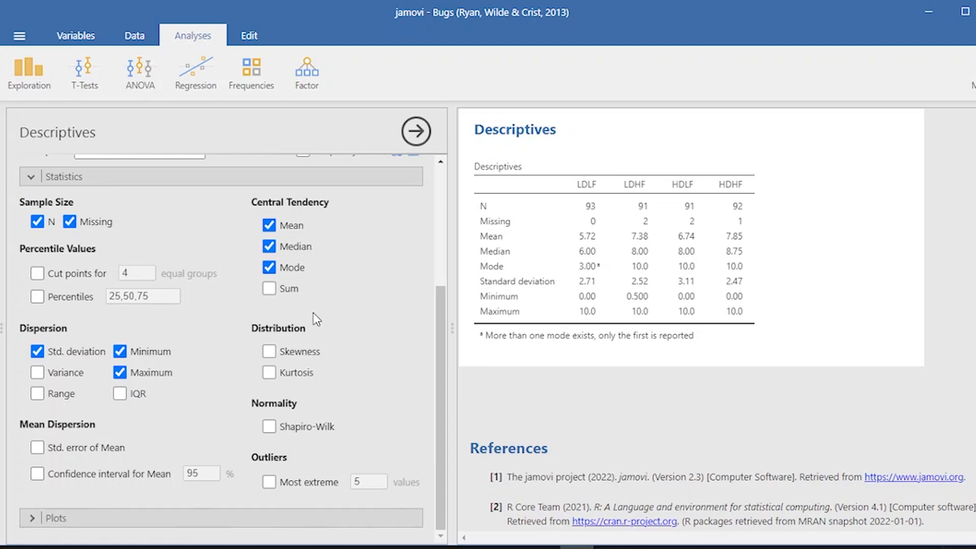
left_click(124, 511)
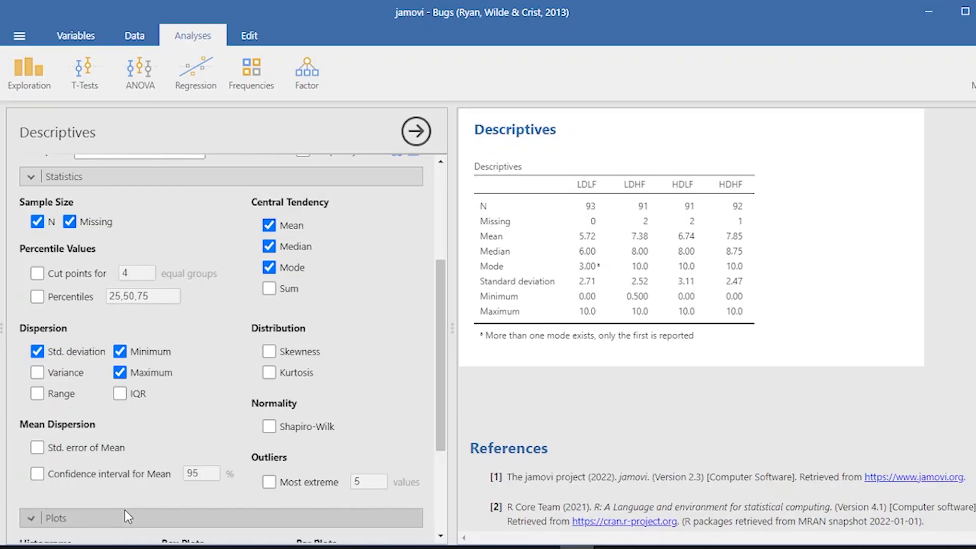
left_click(37, 392)
left_click(37, 413)
scroll(797, 321, "down", 6)
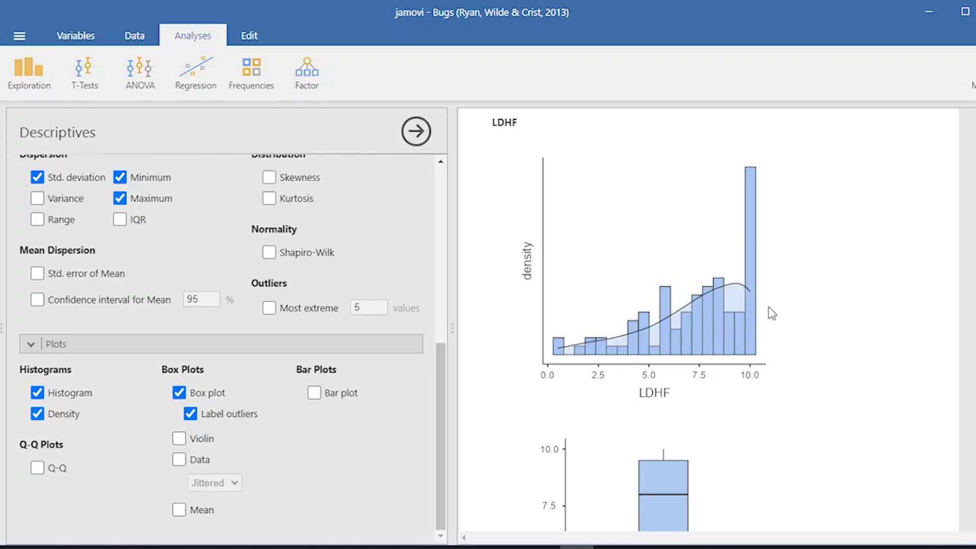
Look through the plots for each variable and split the descriptives by Gender
scroll(768, 313, "down", 8)
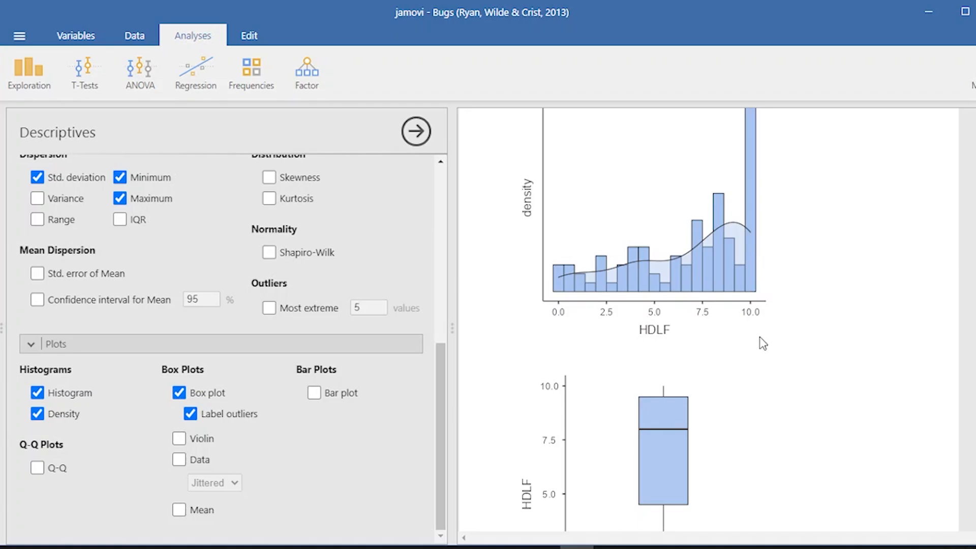
scroll(764, 351, "up", 2)
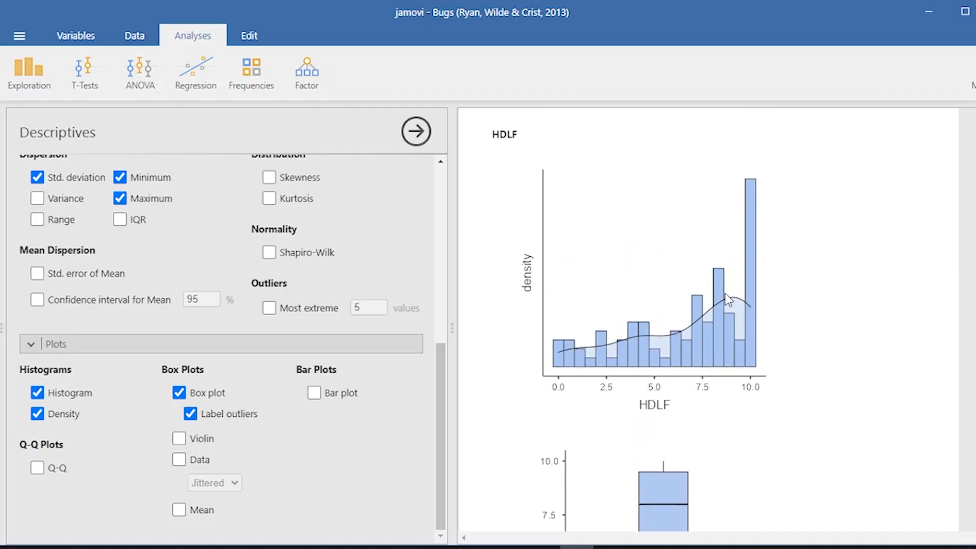
scroll(764, 378, "down", 8)
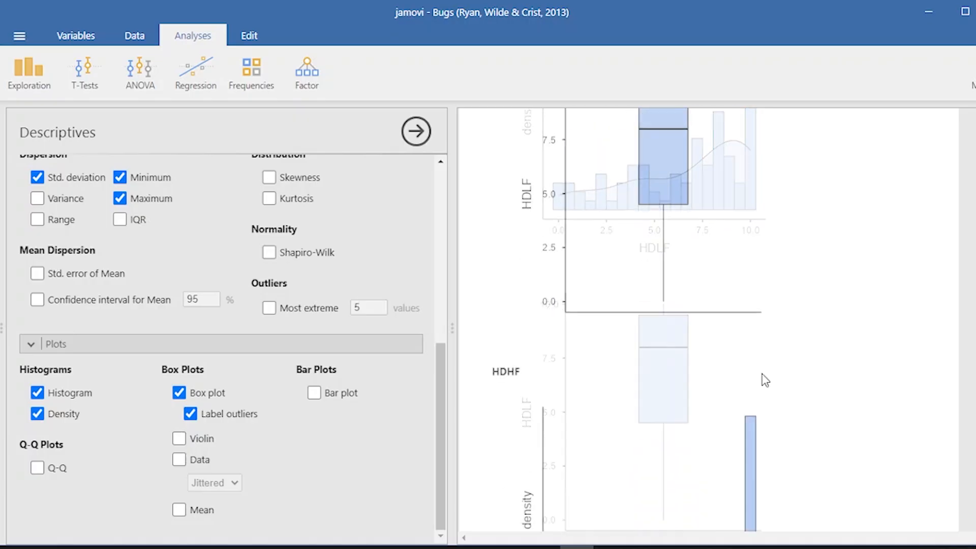
scroll(765, 366, "down", 2)
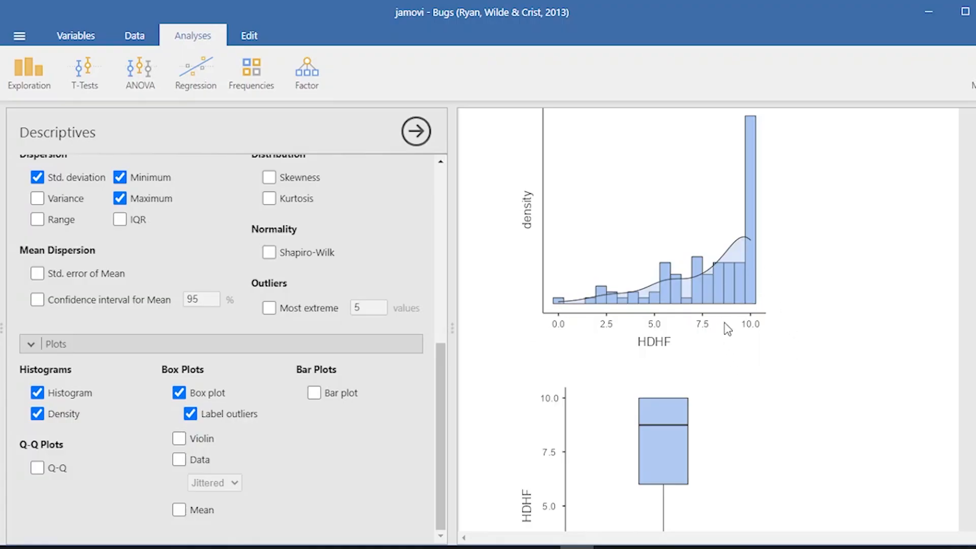
scroll(148, 355, "up", 10)
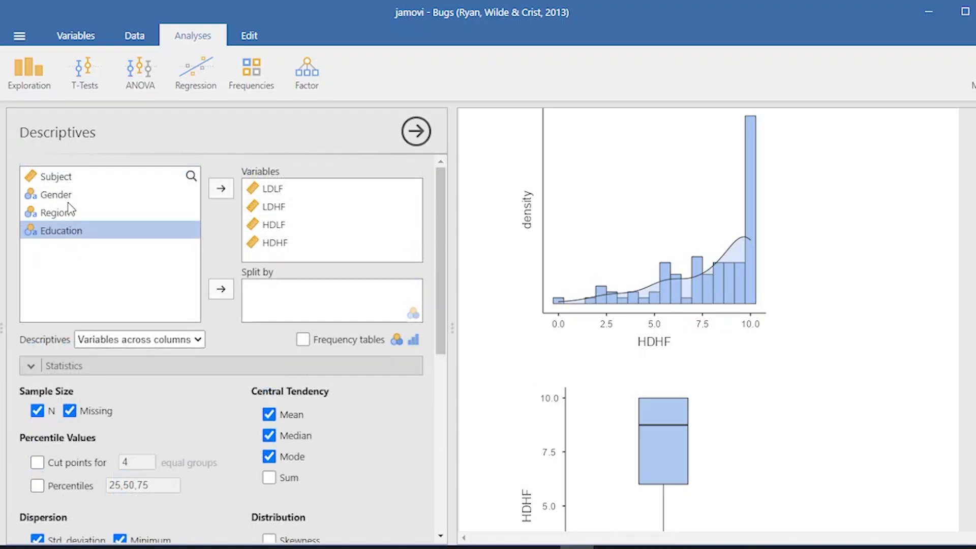
left_click(69, 197)
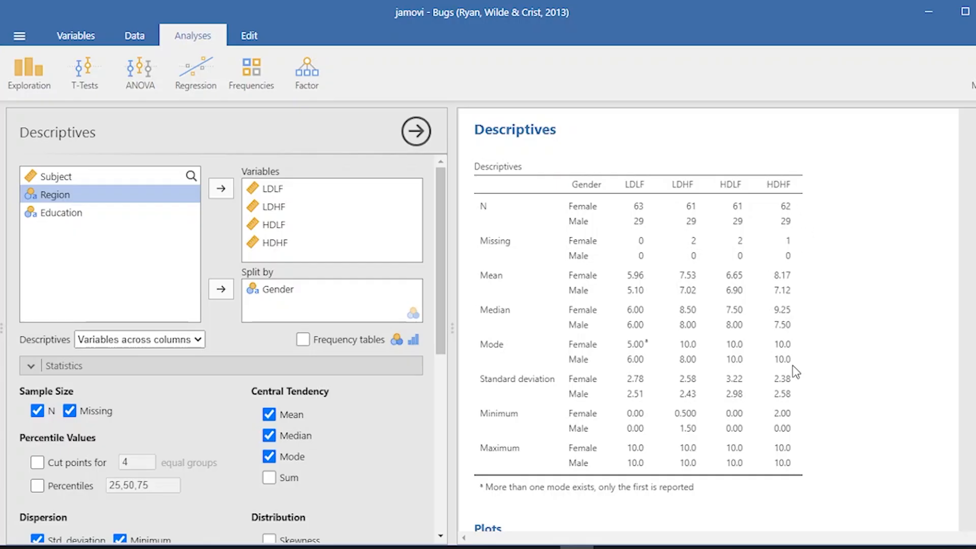
Examine the histograms, density curves and box plots by gender for LDLF, LDHF, HDLF and HDHF
scroll(735, 381, "down", 6)
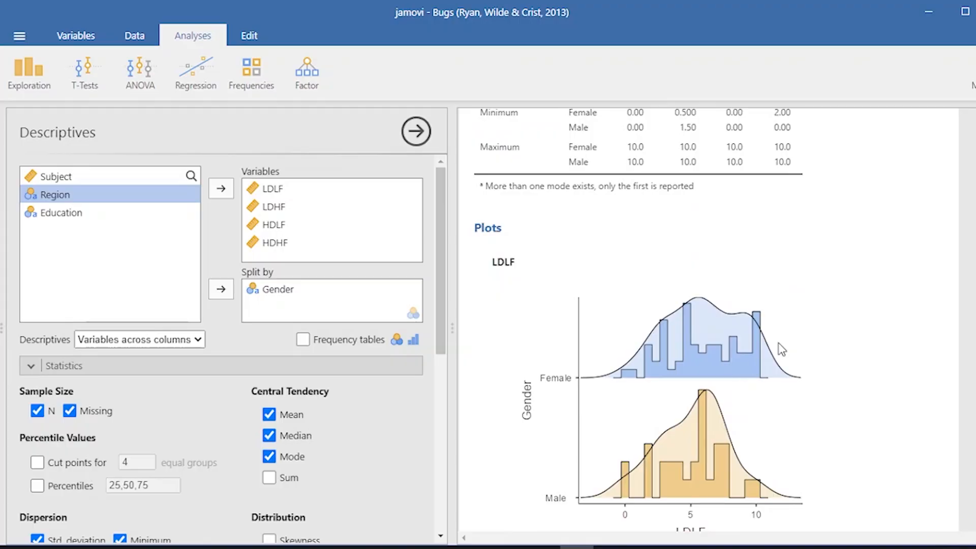
scroll(782, 348, "down", 2)
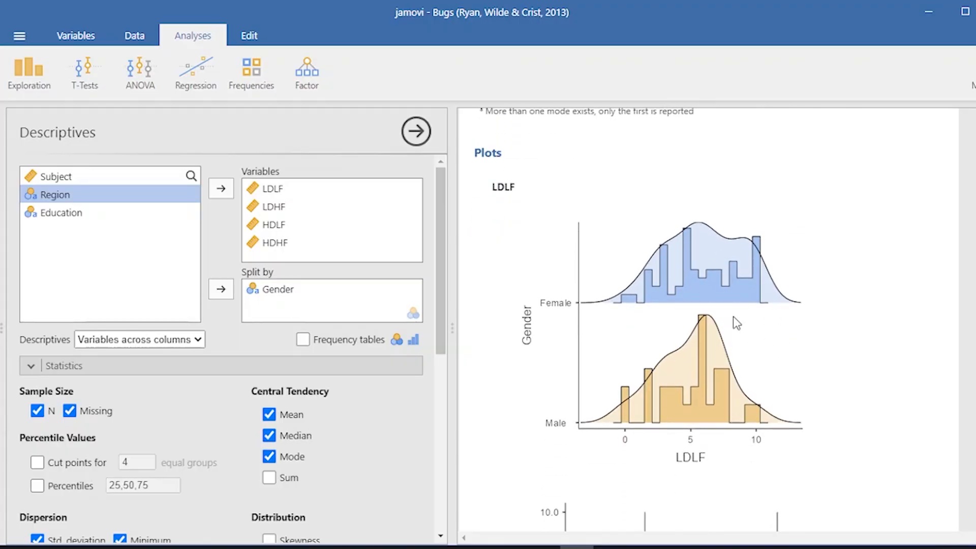
scroll(758, 355, "down", 6)
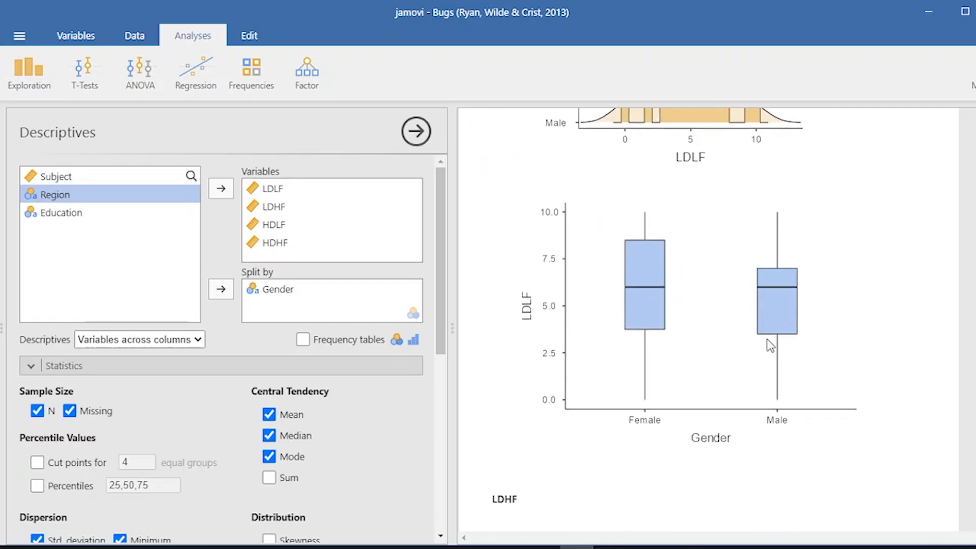
scroll(793, 341, "down", 6)
scroll(790, 284, "up", 6)
scroll(826, 349, "down", 7)
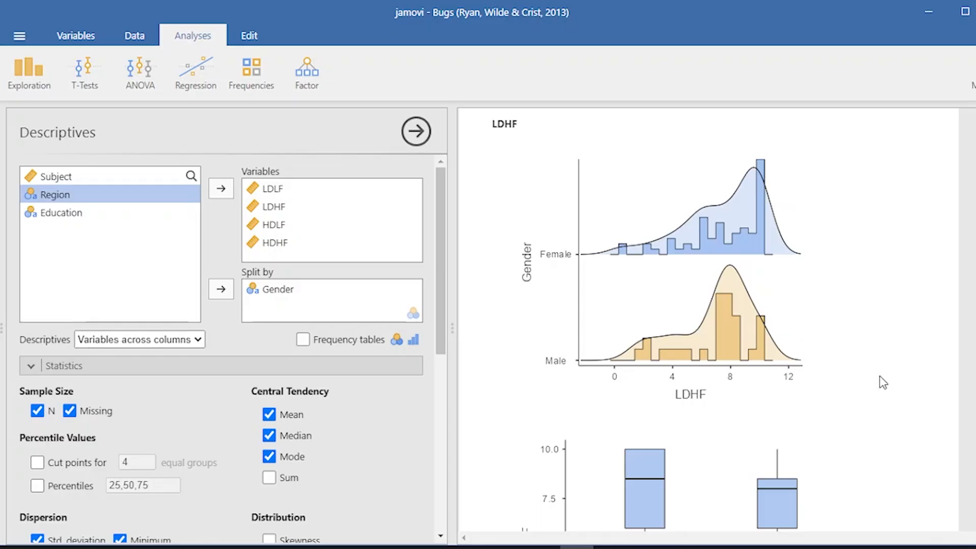
scroll(880, 379, "down", 10)
scroll(780, 327, "down", 10)
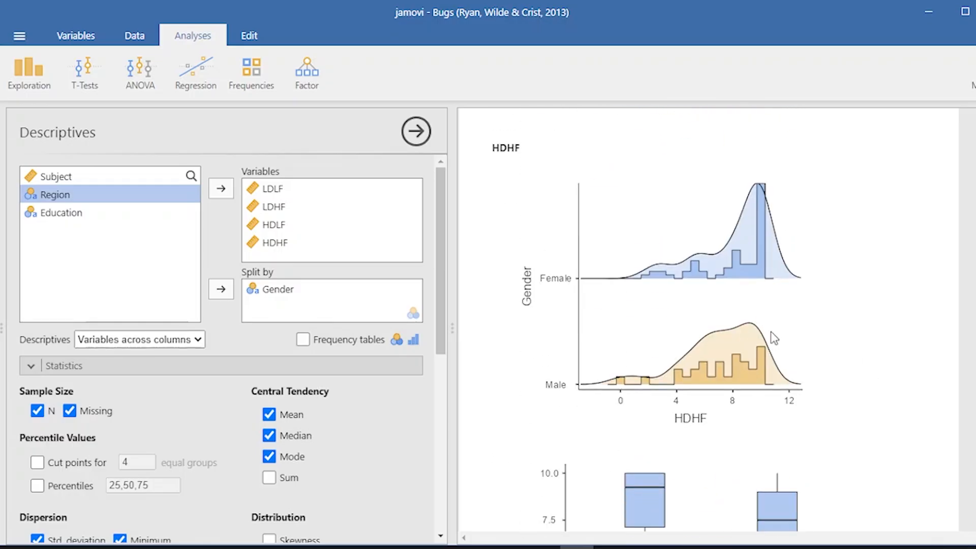
scroll(771, 330, "down", 6)
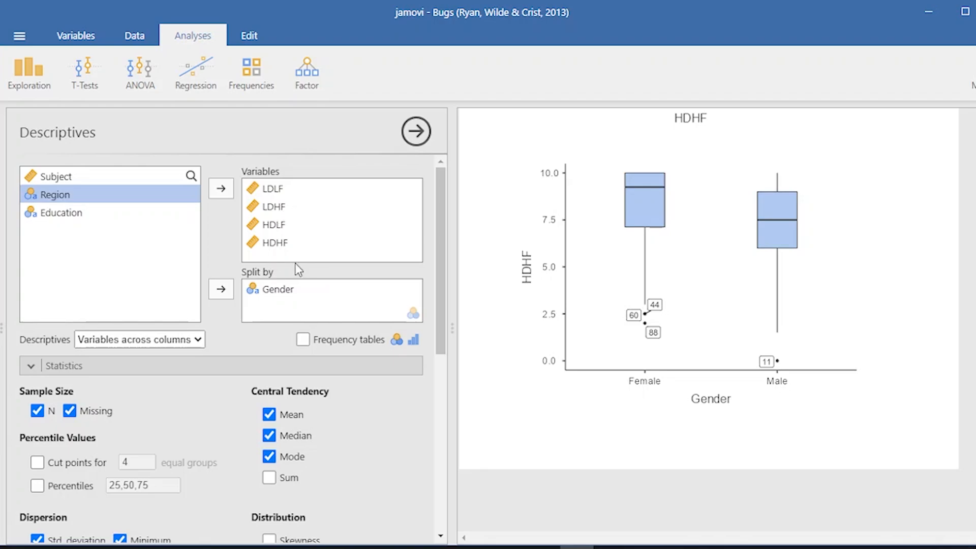
Replace Gender with Education as the split variable of the descriptives
left_click(324, 292)
scroll(797, 330, "up", 5)
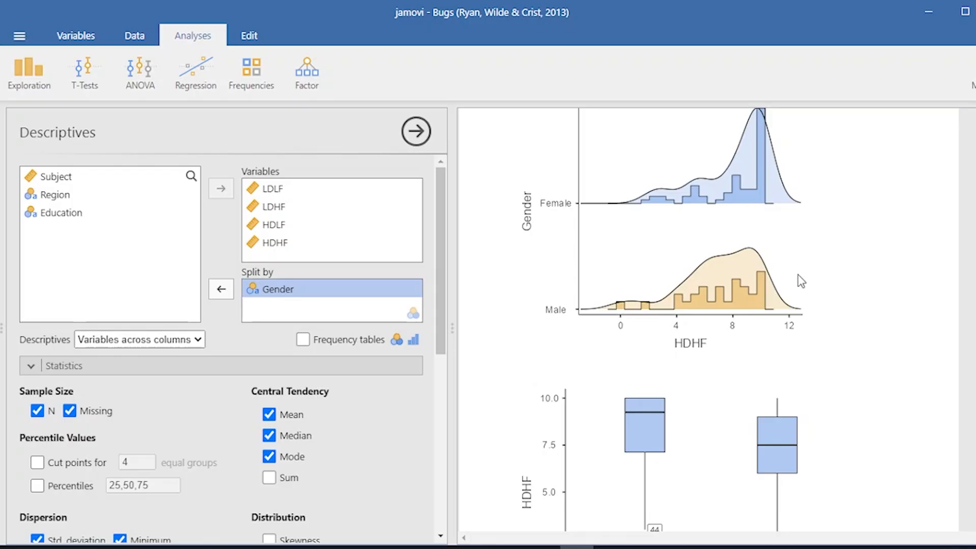
scroll(733, 221, "up", 3)
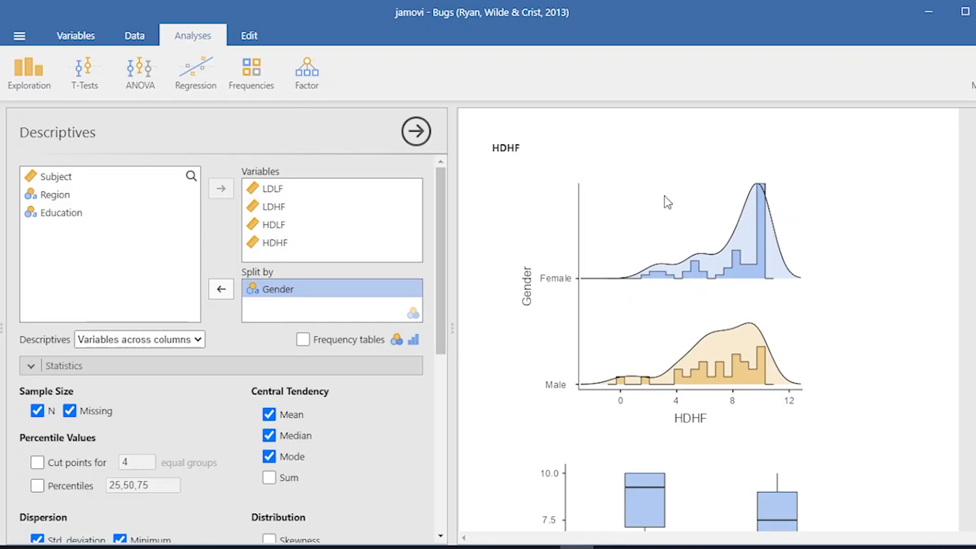
left_click(222, 288)
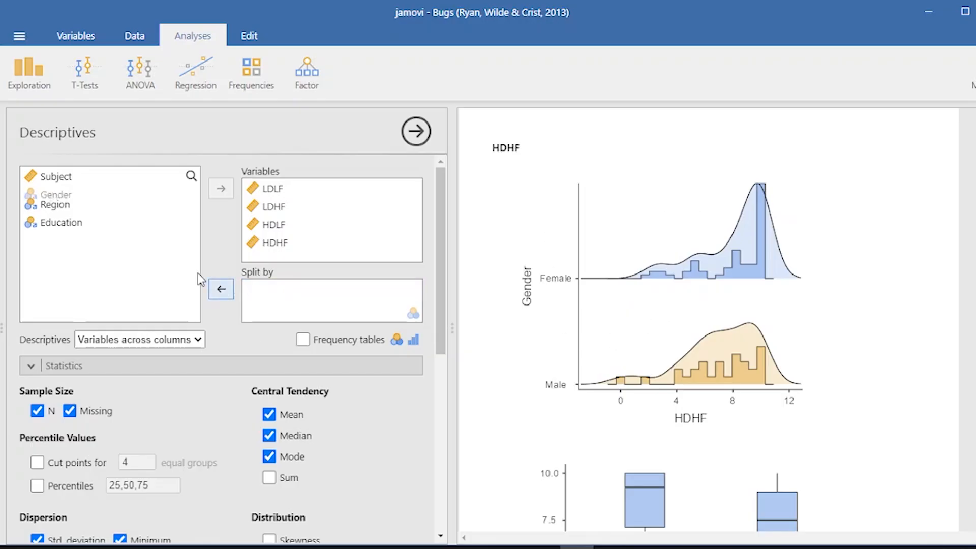
left_click(71, 232)
left_click(221, 289)
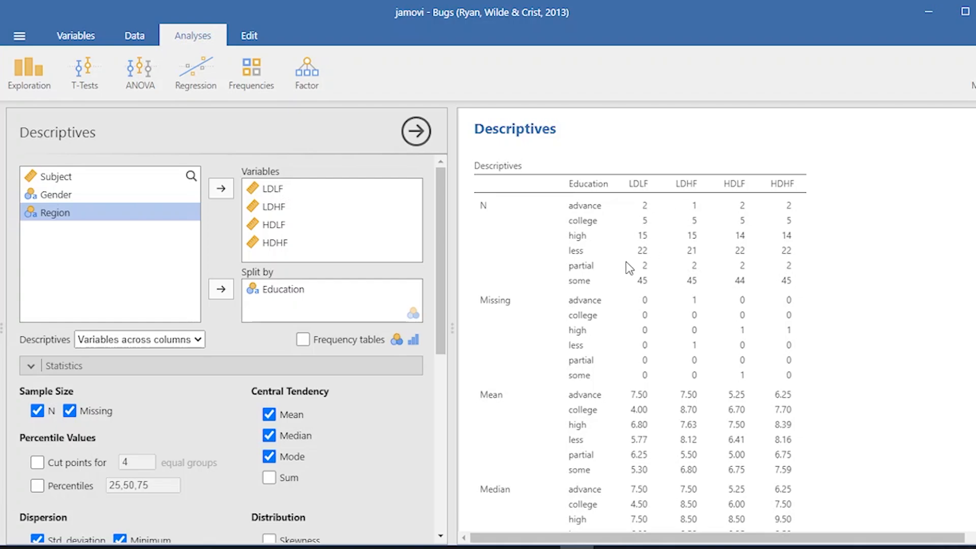
scroll(629, 268, "down", 6)
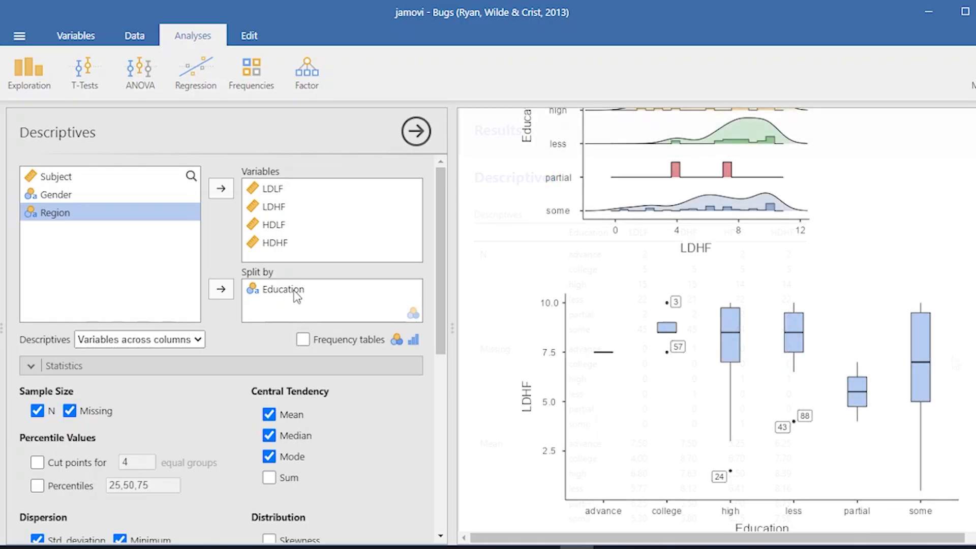
Replace Education with Region as the split variable of the descriptives
left_click(294, 292)
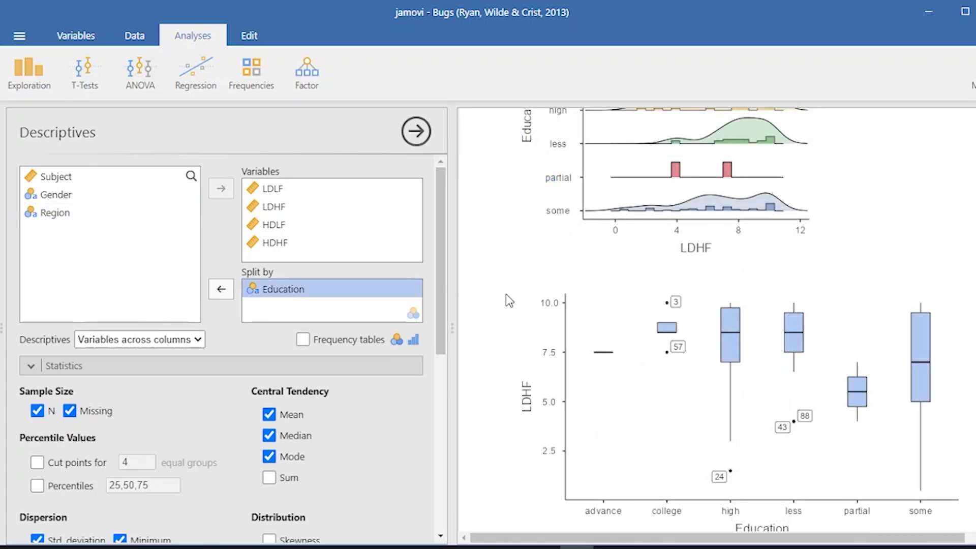
left_click(212, 293)
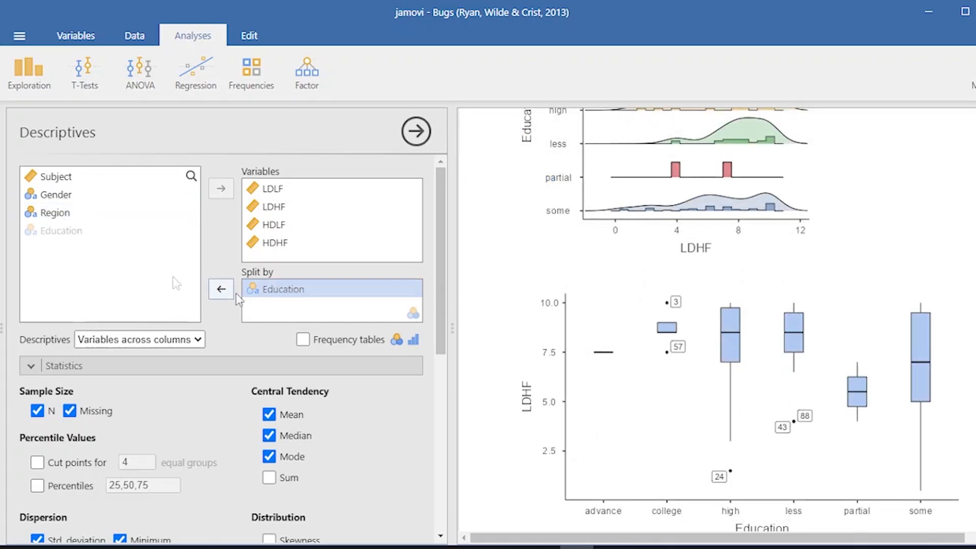
left_click(76, 214)
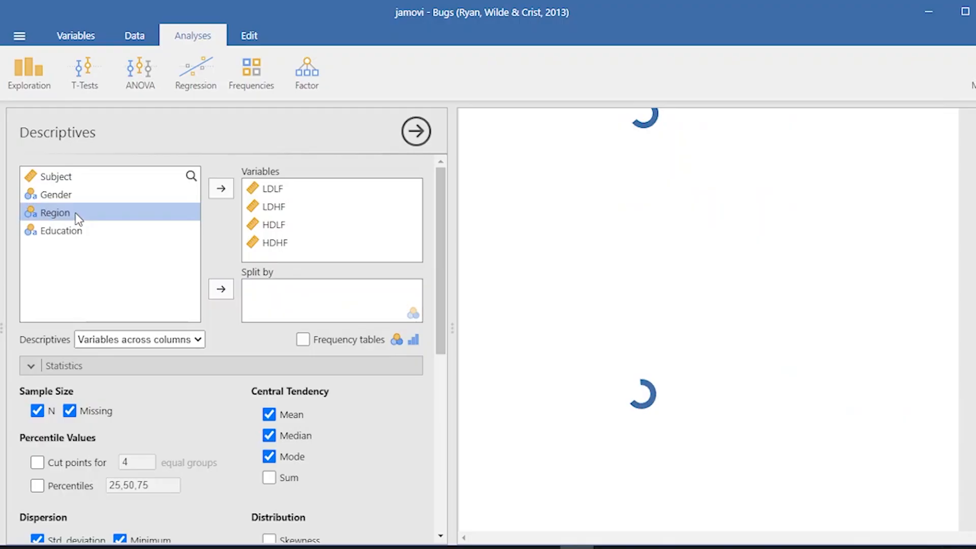
left_click(221, 289)
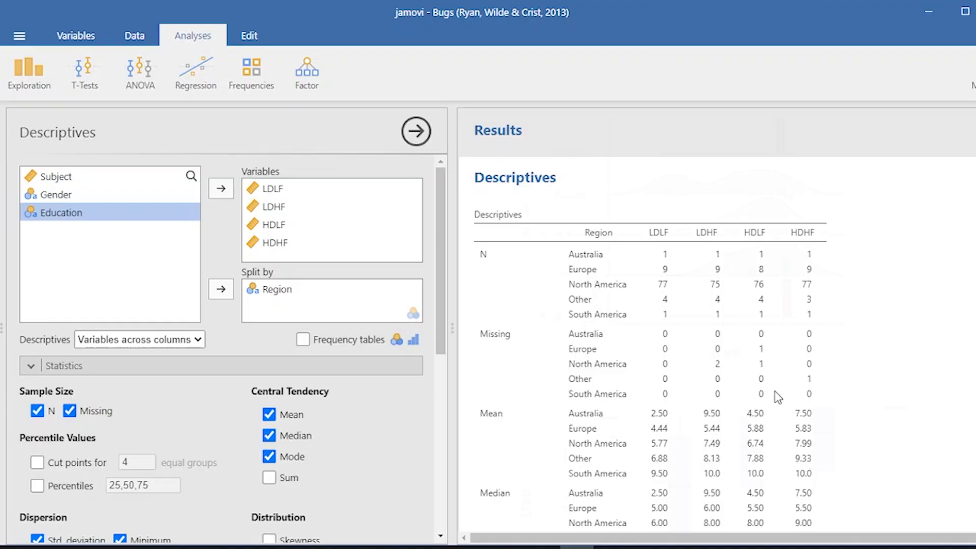
Examine the histograms, density curves and box plots by region, especially those for HDLF and HDHF
scroll(777, 396, "down", 15)
scroll(805, 296, "down", 5)
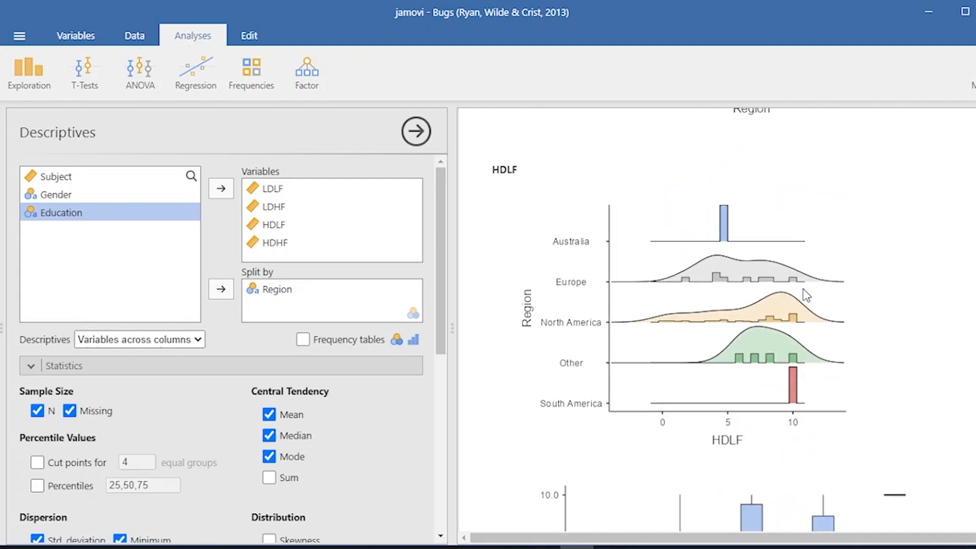
scroll(839, 346, "down", 6)
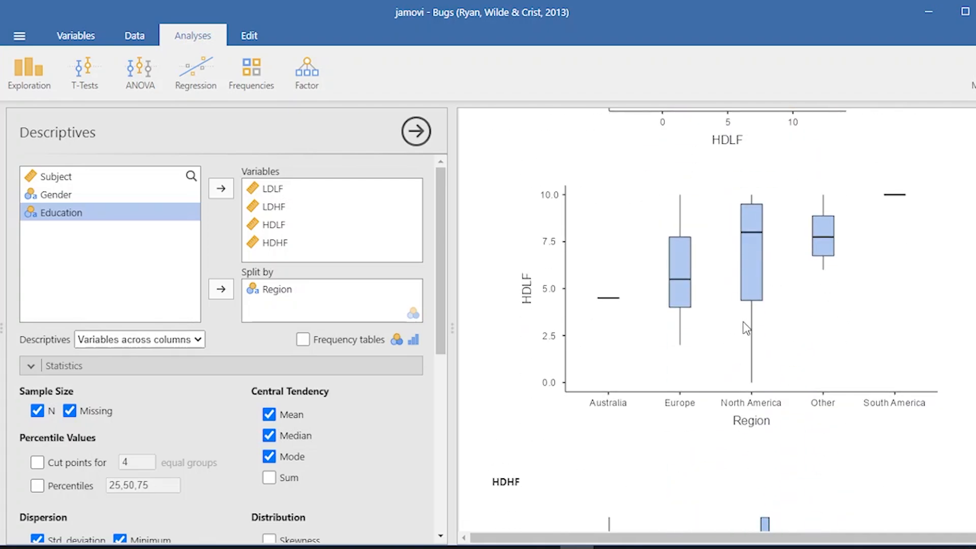
scroll(808, 273, "down", 2)
scroll(808, 273, "down", 6)
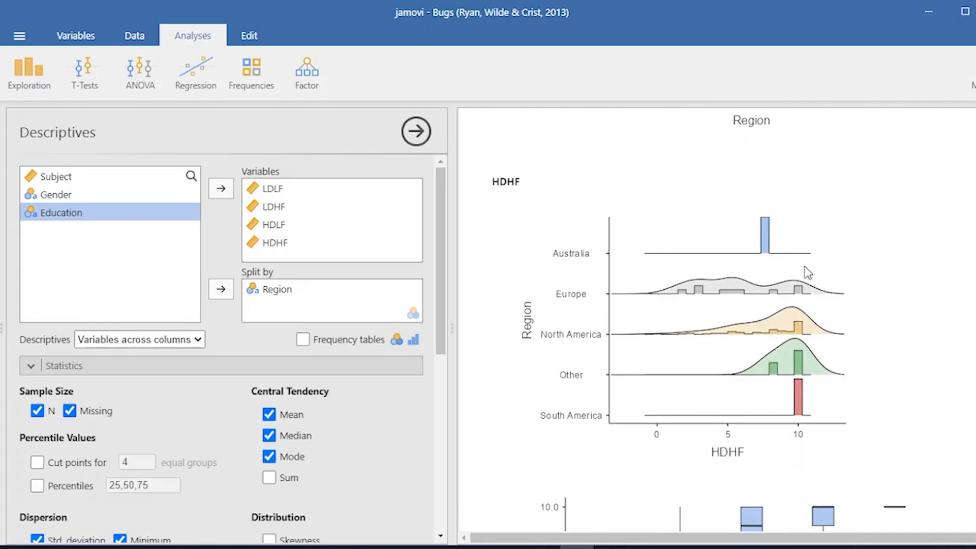
scroll(804, 267, "down", 8)
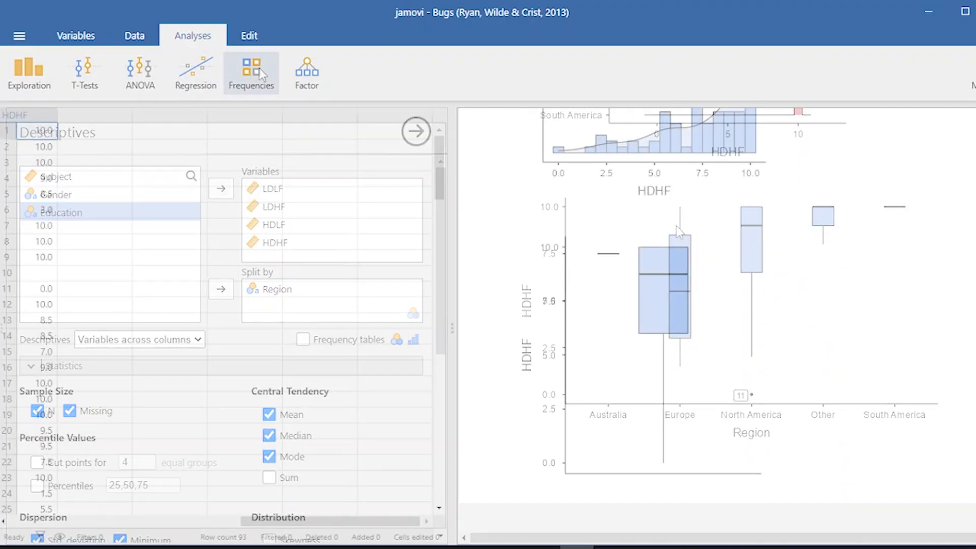
Run an N Outcomes proportion test on Gender and replace it with Region as the tested variable
left_click(258, 68)
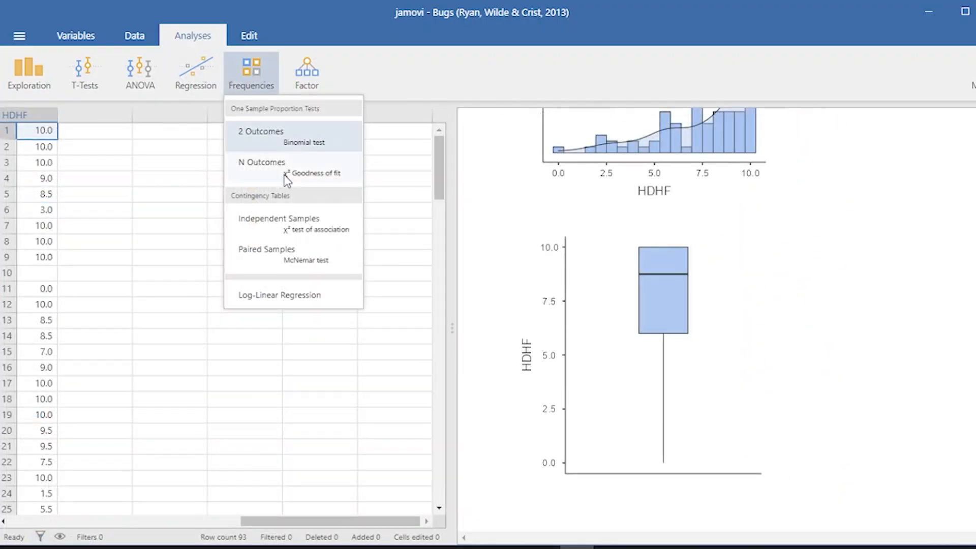
left_click(310, 166)
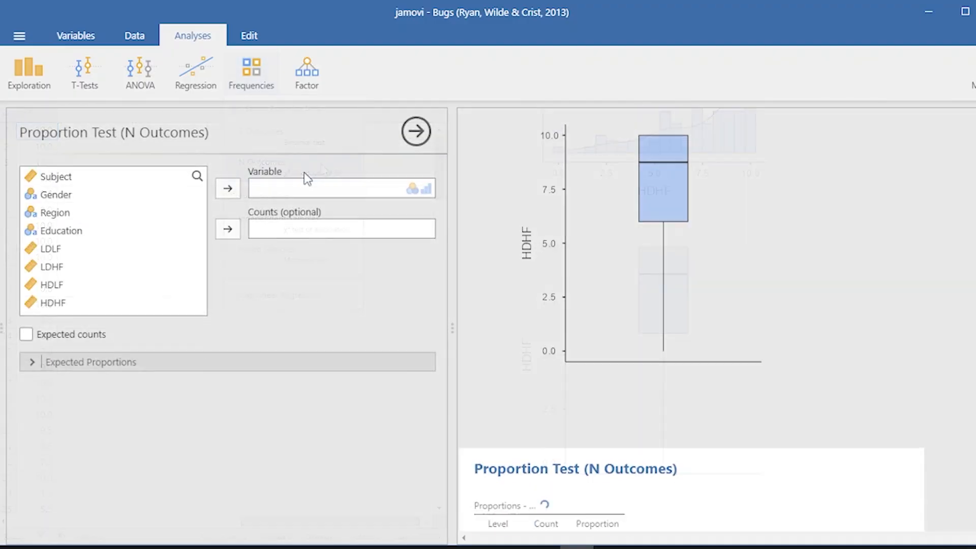
left_click(154, 194)
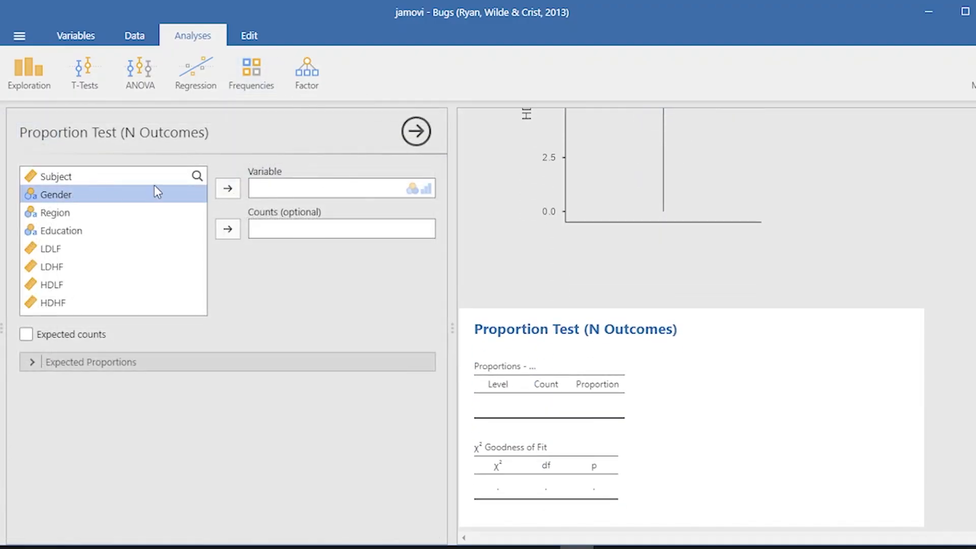
left_click(235, 188)
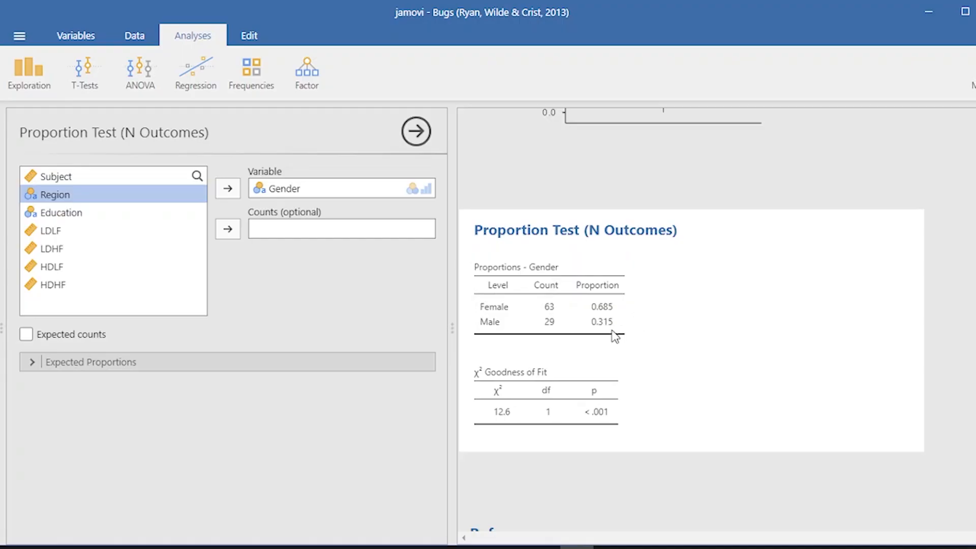
left_click(227, 188)
left_click(140, 213)
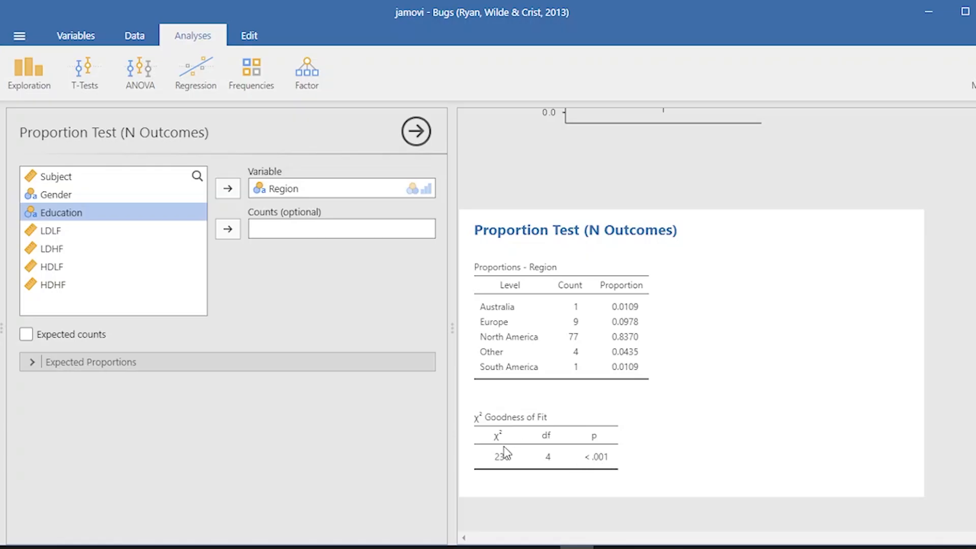
Look over the dataset's columns in the data spreadsheet, including the rating variables LDHF, HDLF and HDHF
left_click(258, 80)
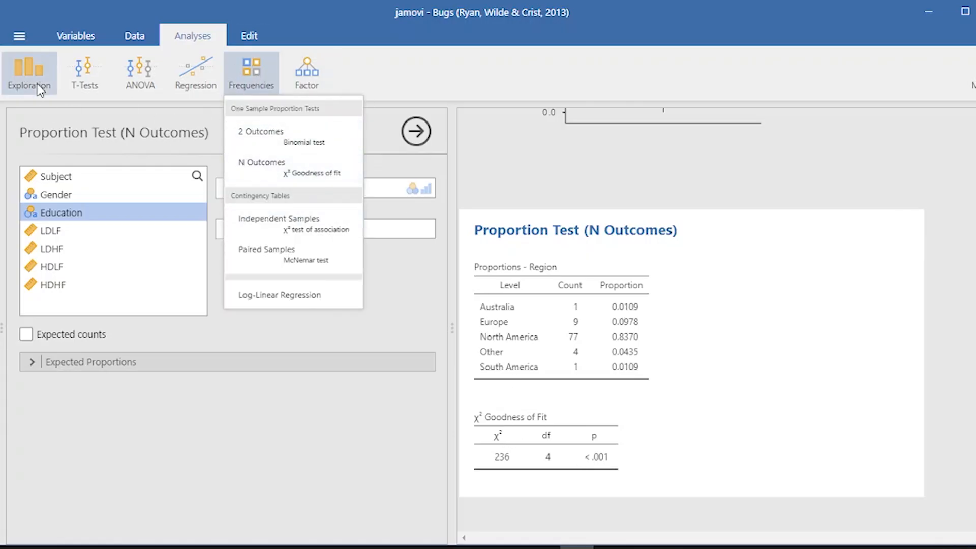
left_click(134, 35)
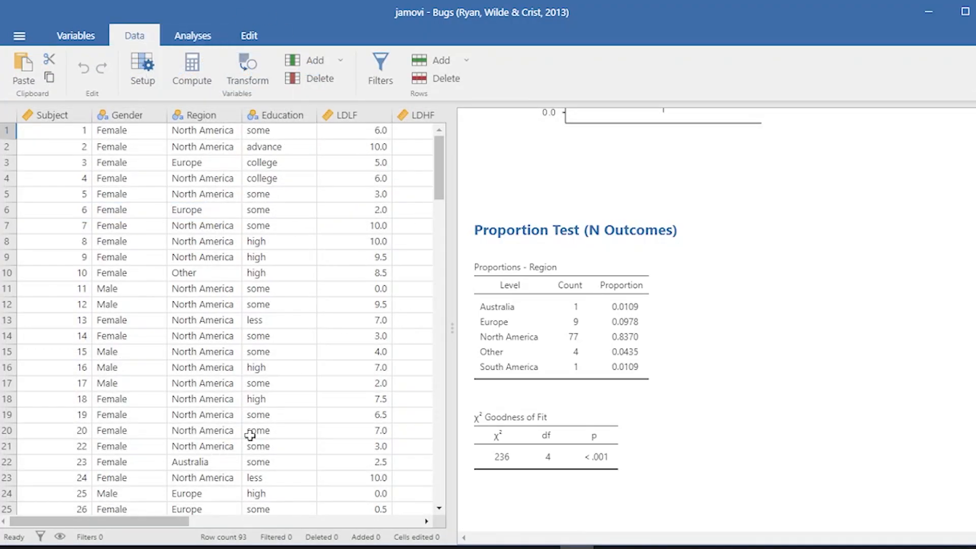
mouse_move(167, 522)
left_mouse_down()
mouse_move(243, 523)
mouse_move(164, 523)
left_mouse_up()
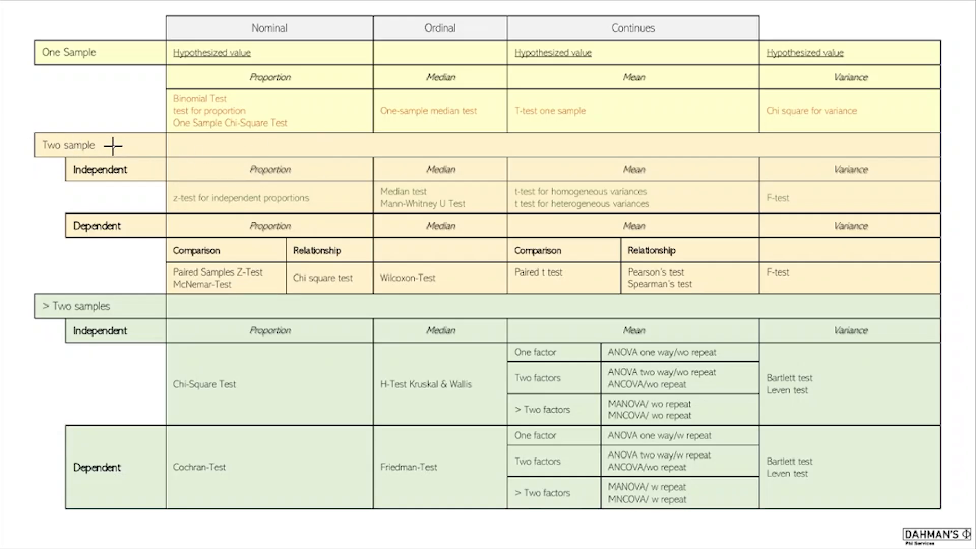
left_click_drag(105, 146, 148, 170)
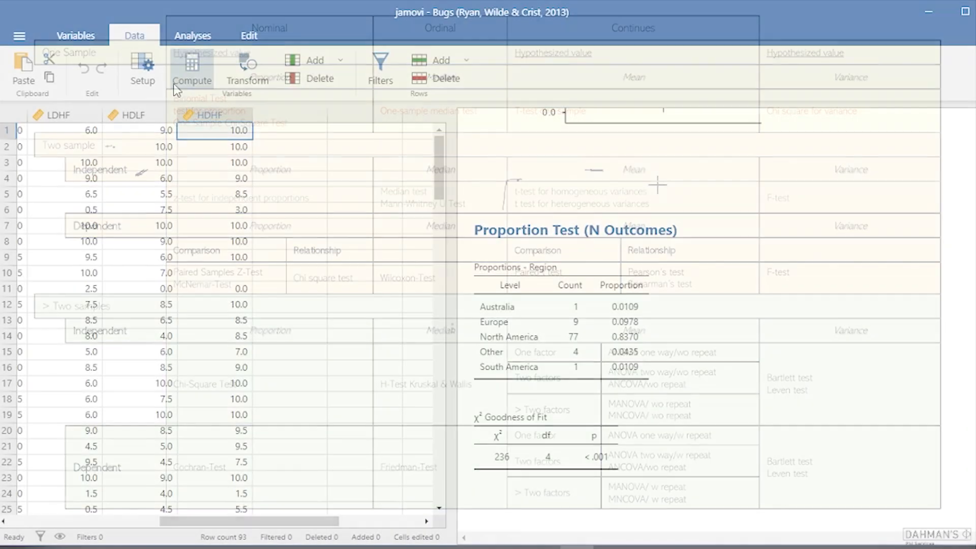
Set up an independent samples t-test with LDLF as the dependent variable and Gender as the grouping variable
left_click(184, 41)
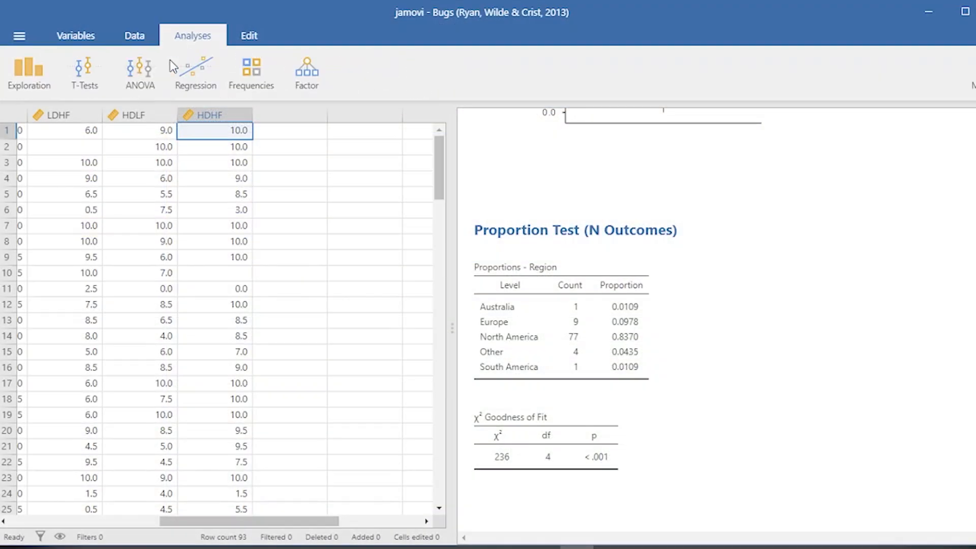
left_click(87, 76)
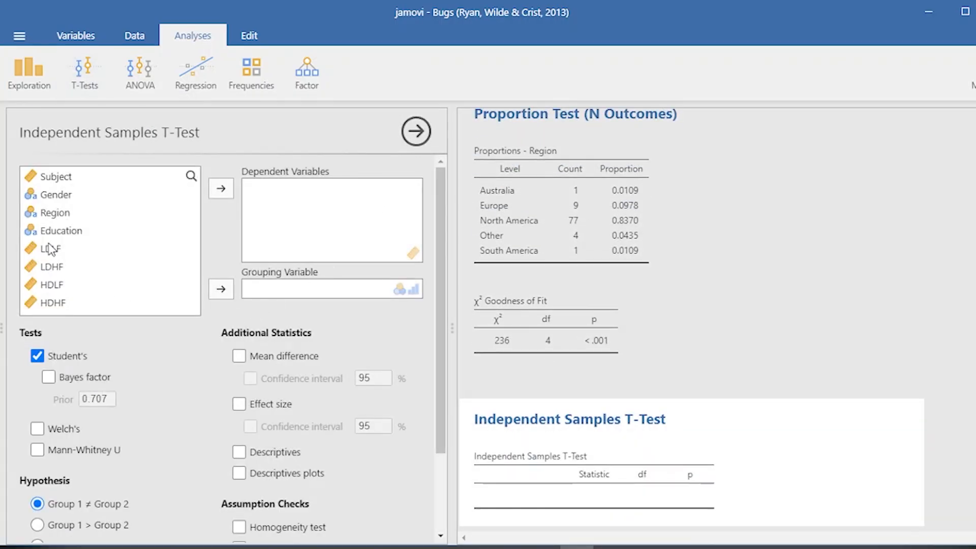
left_click(60, 249)
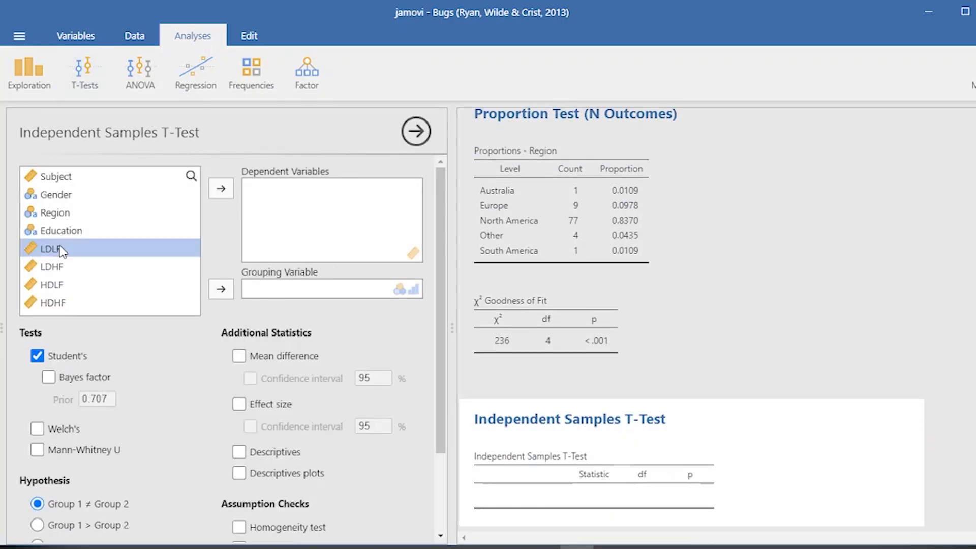
left_click(221, 188)
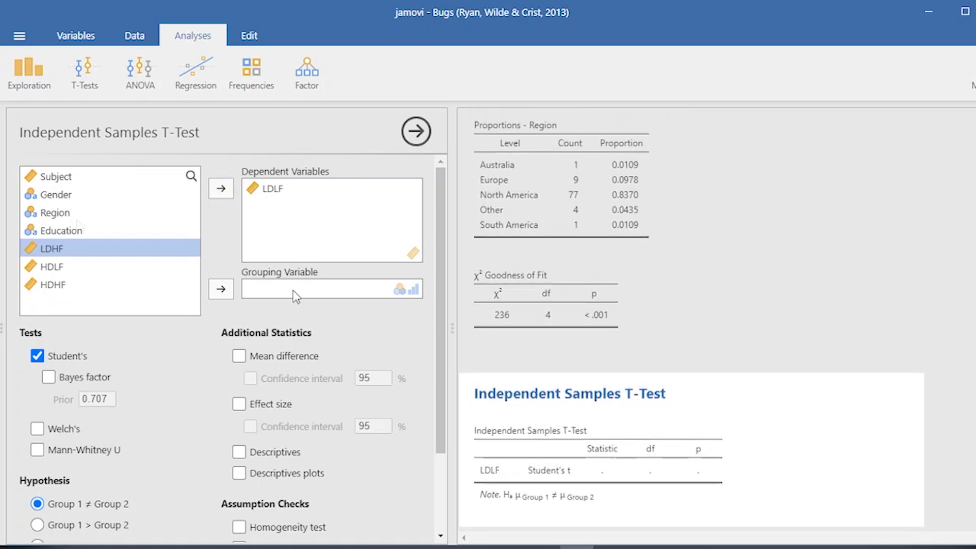
left_click(70, 196)
left_click(221, 290)
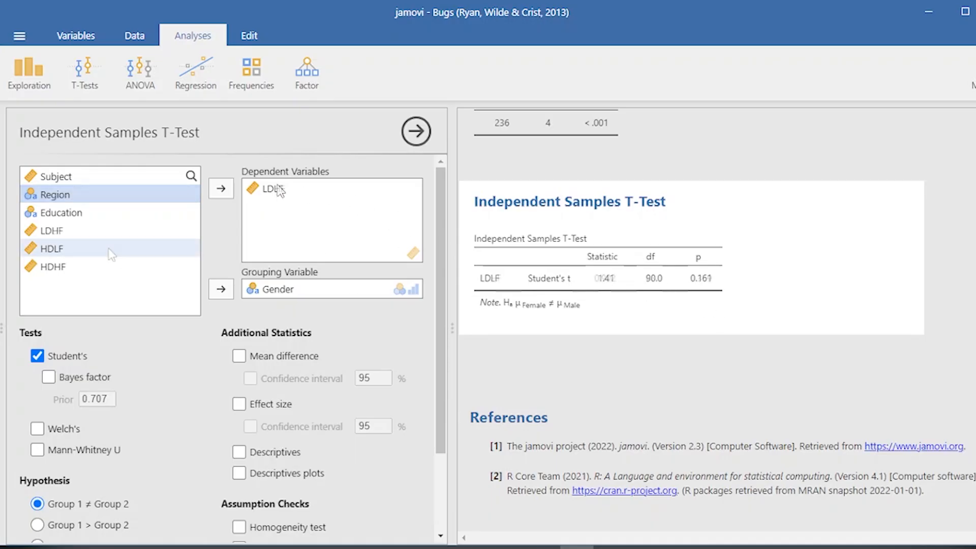
Include LDHF, HDLF and HDHF as dependent variables of the t-test alongside LDLF
left_click(72, 229)
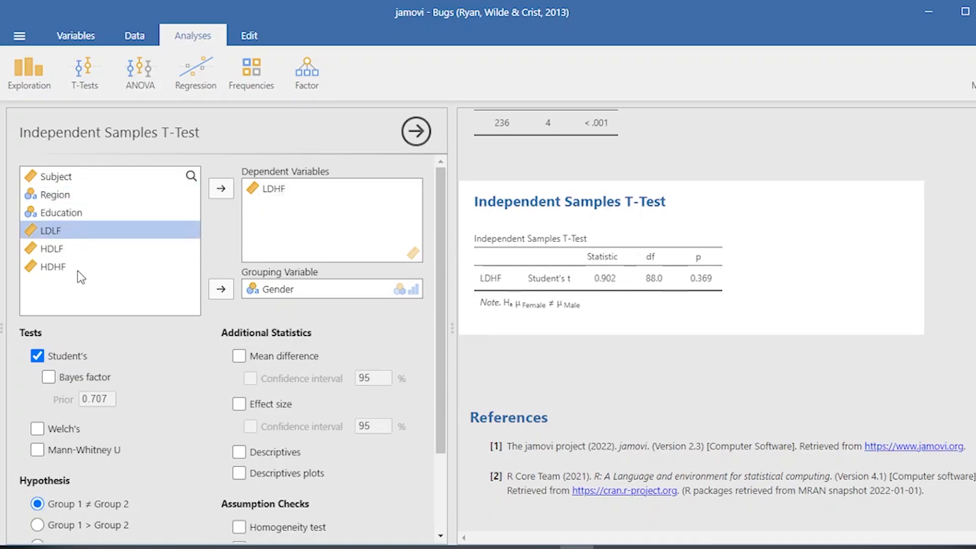
left_click(77, 270, "shift")
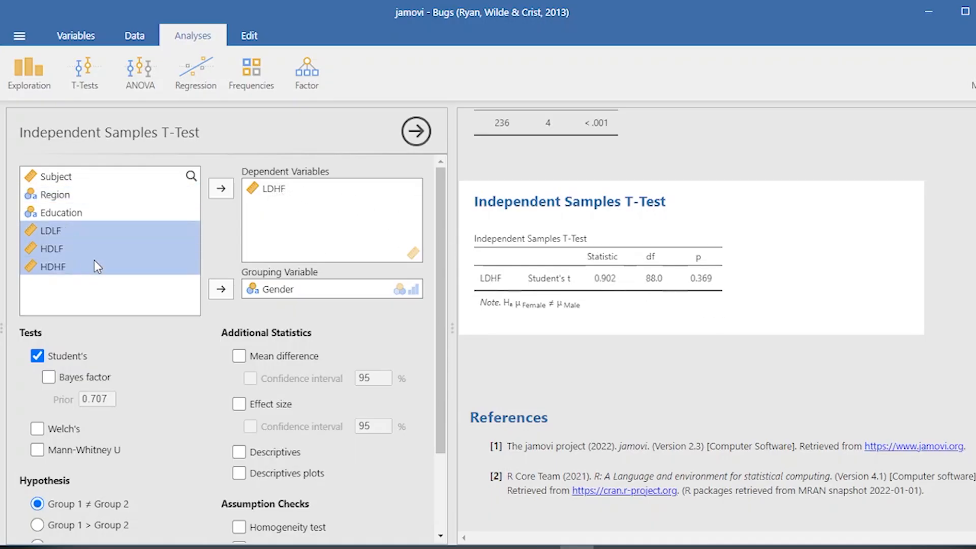
left_click(220, 188)
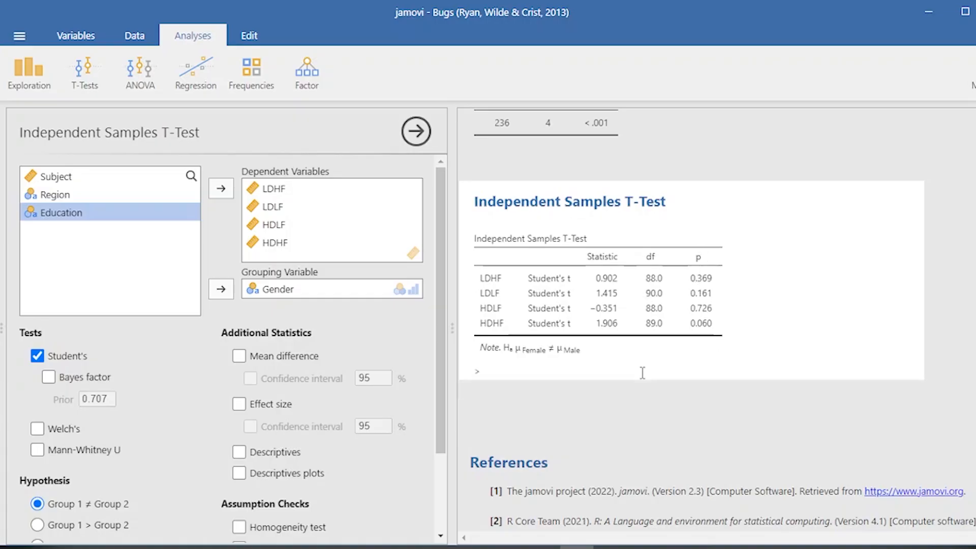
Add the mean difference and descriptives plots to the t-test and review the plots for each rating variable
left_click(239, 356)
scroll(264, 371, "down", 2)
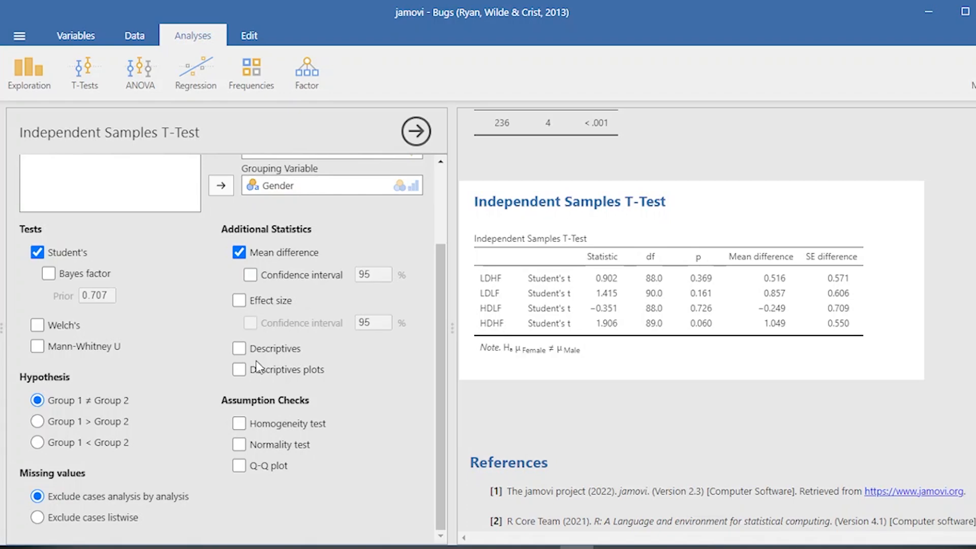
left_click(240, 369)
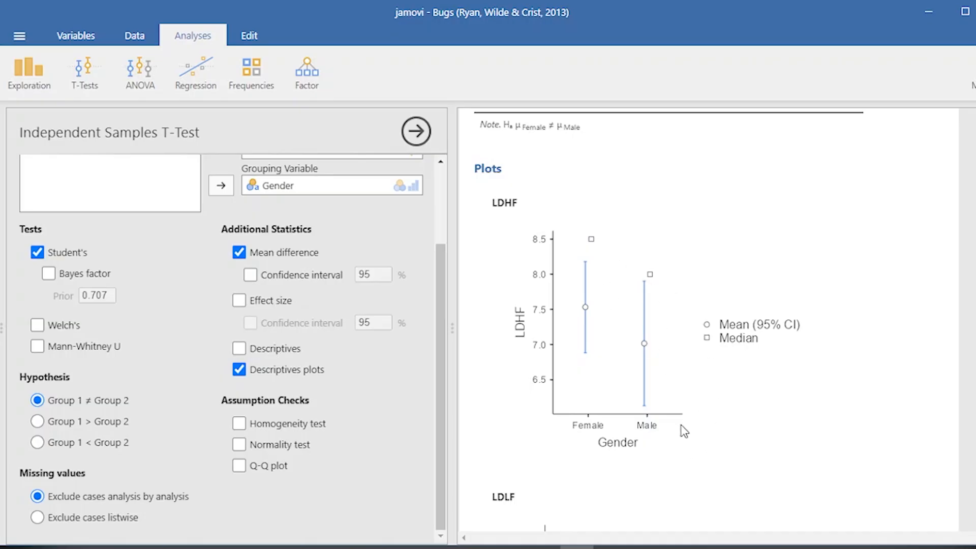
scroll(697, 464, "down", 7)
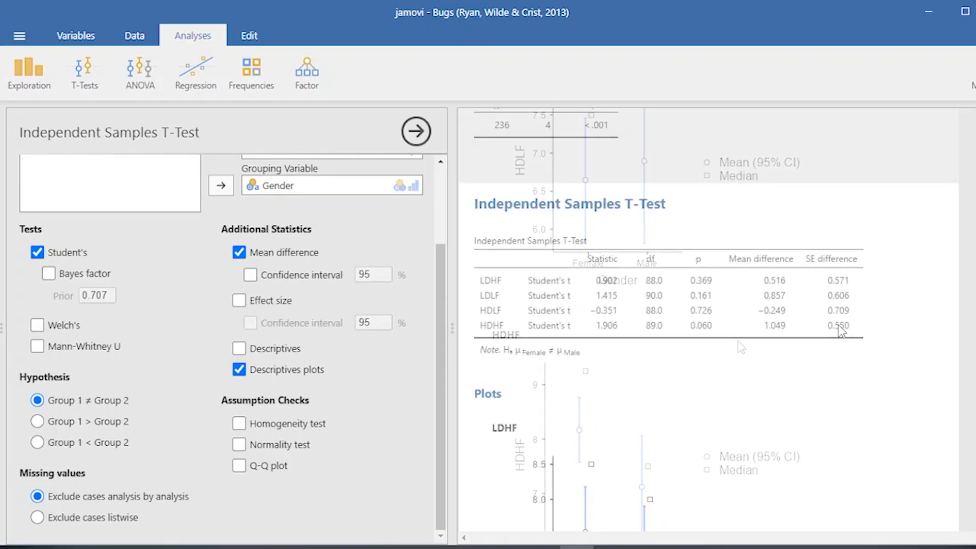
scroll(269, 255, "up", 3)
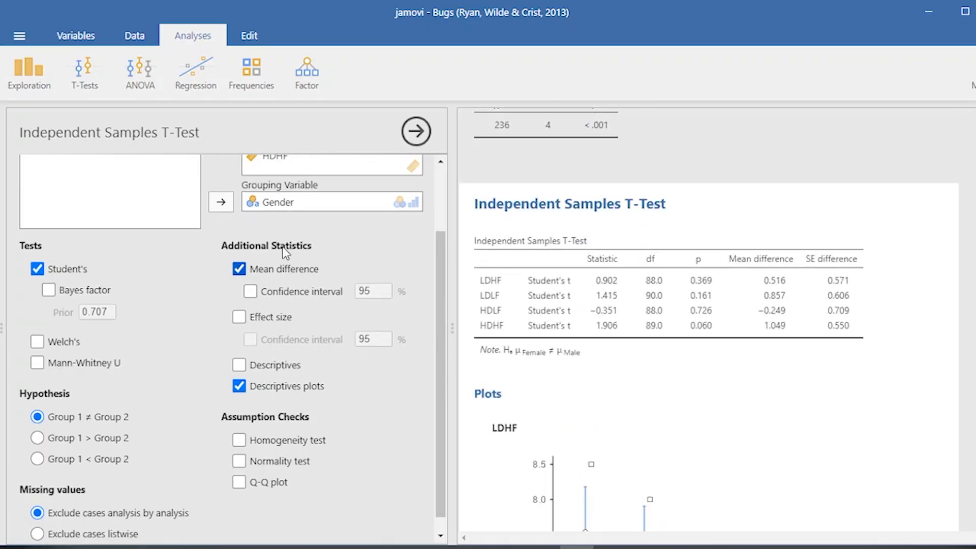
Replace Gender with Region as the grouping variable of the independent samples t-test
left_click(293, 288)
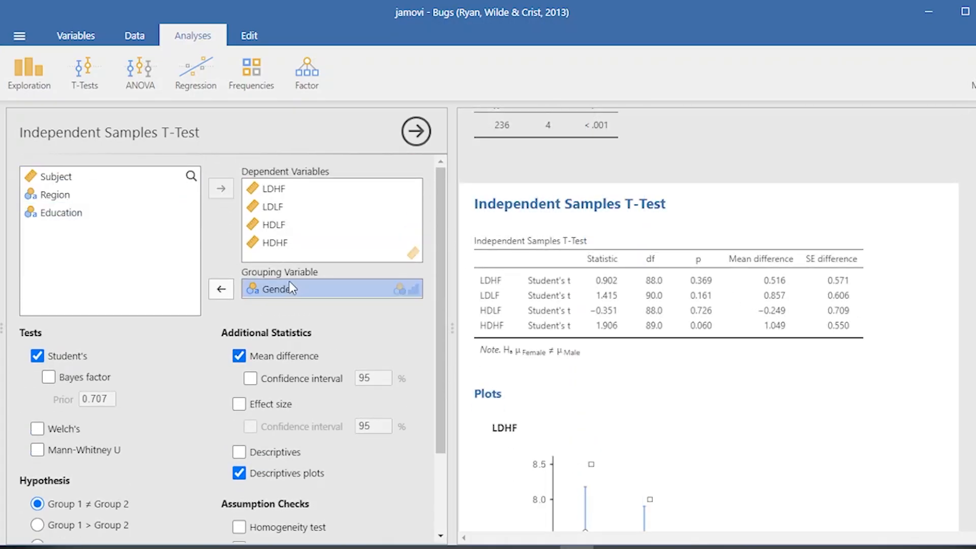
left_click(221, 289)
double_click(90, 202)
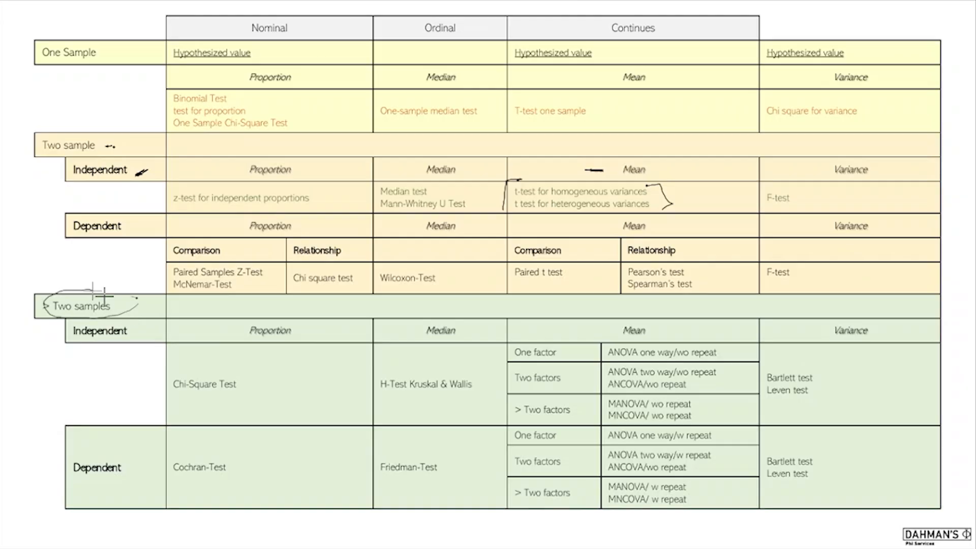
left_click_drag(129, 341, 149, 333)
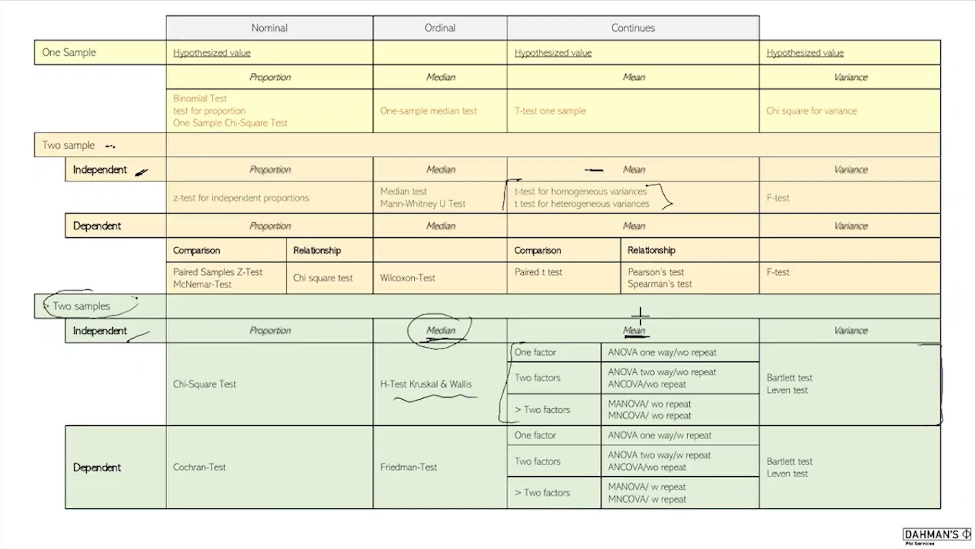
left_click_drag(640, 315, 642, 316)
left_click_drag(116, 341, 143, 336)
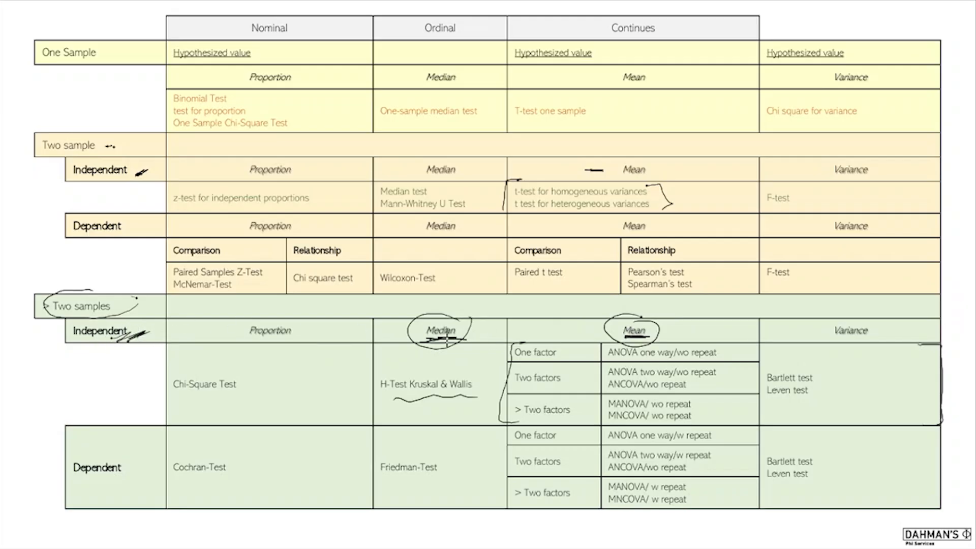
left_click_drag(446, 336, 482, 333)
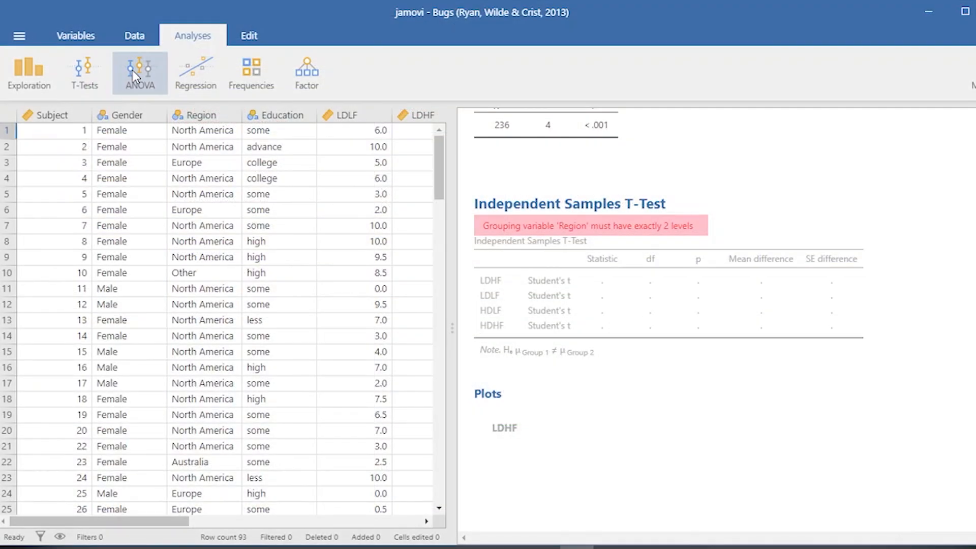
Set up an ANOVA with HDHF as the dependent variable and Region as the fixed factor
left_click(132, 70)
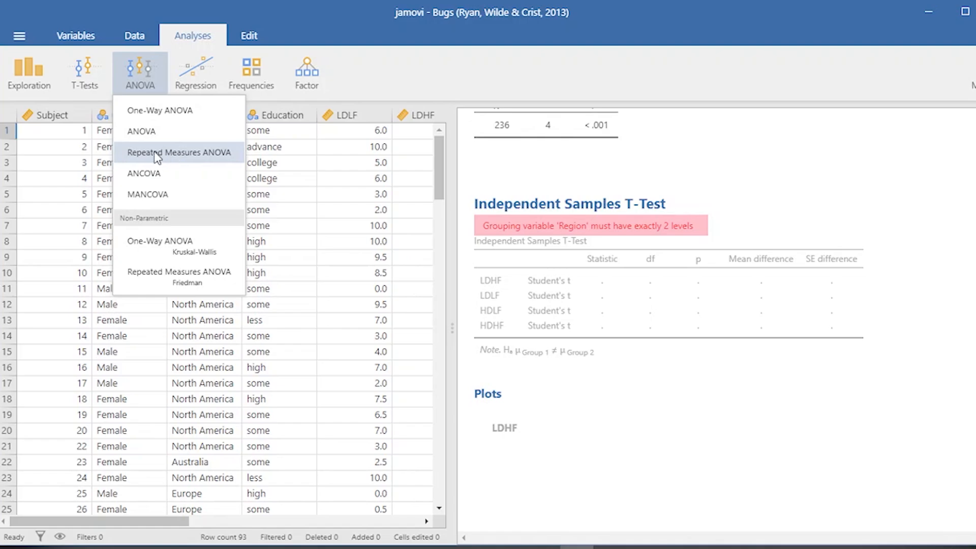
left_click(186, 135)
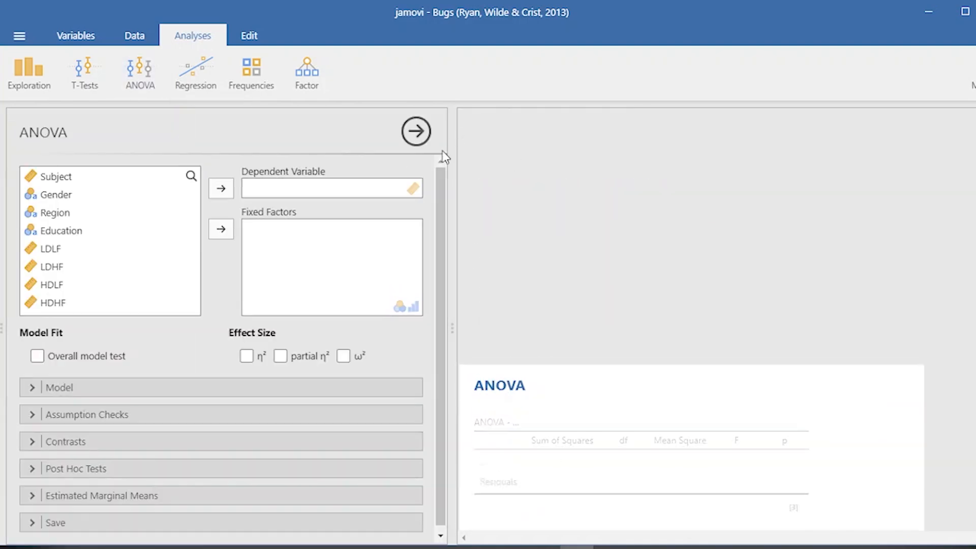
left_click(69, 305)
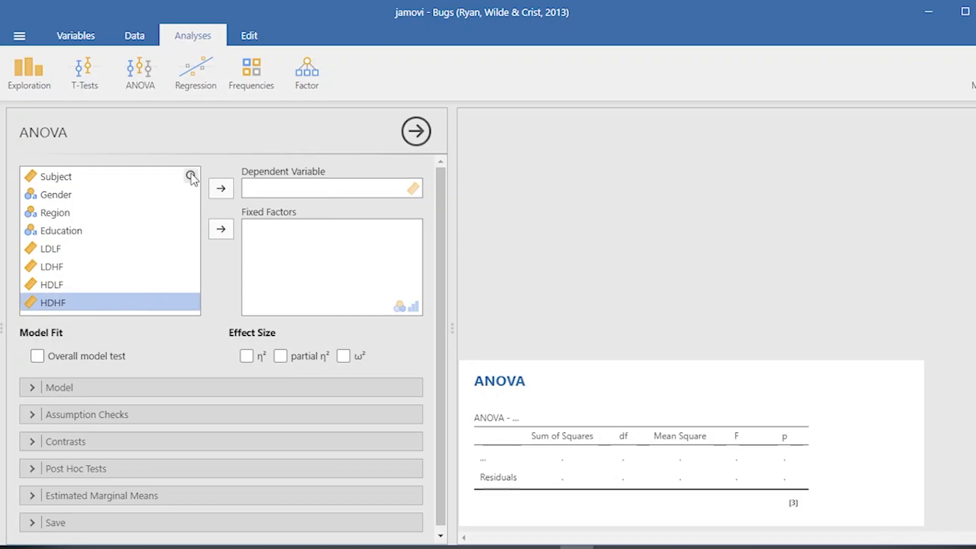
left_click(227, 194)
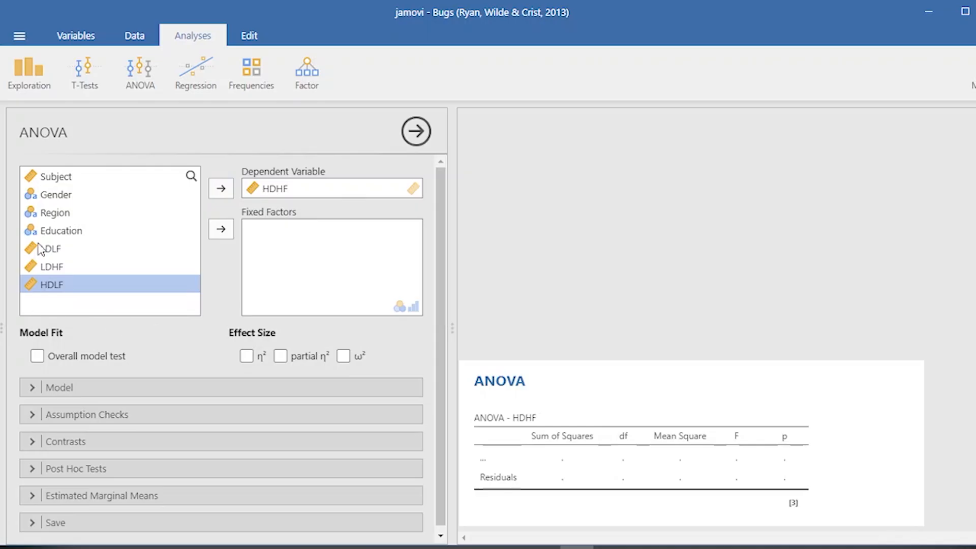
left_click(50, 213)
left_click(221, 229)
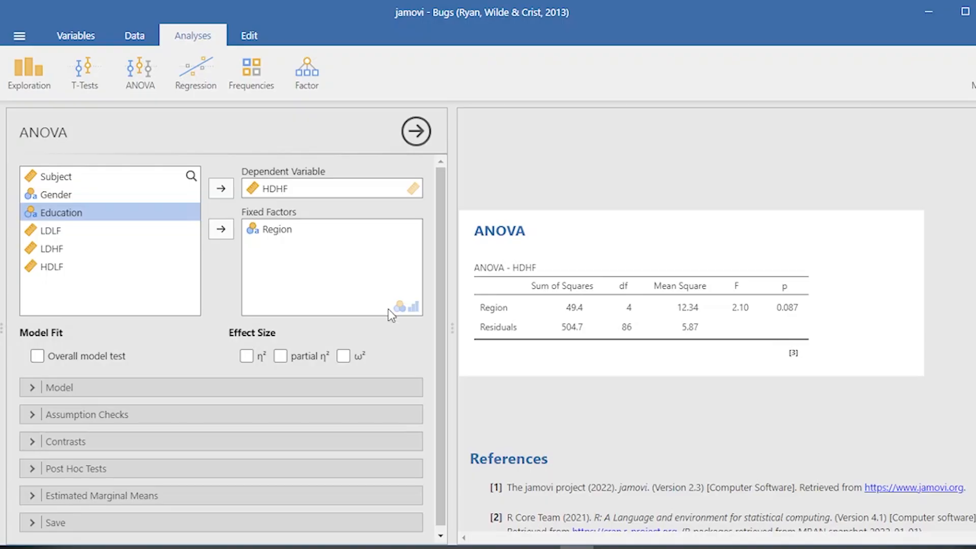
Add the homogeneity test to the ANOVA's assumption checks and review the Levene's result
scroll(96, 432, "down", 1)
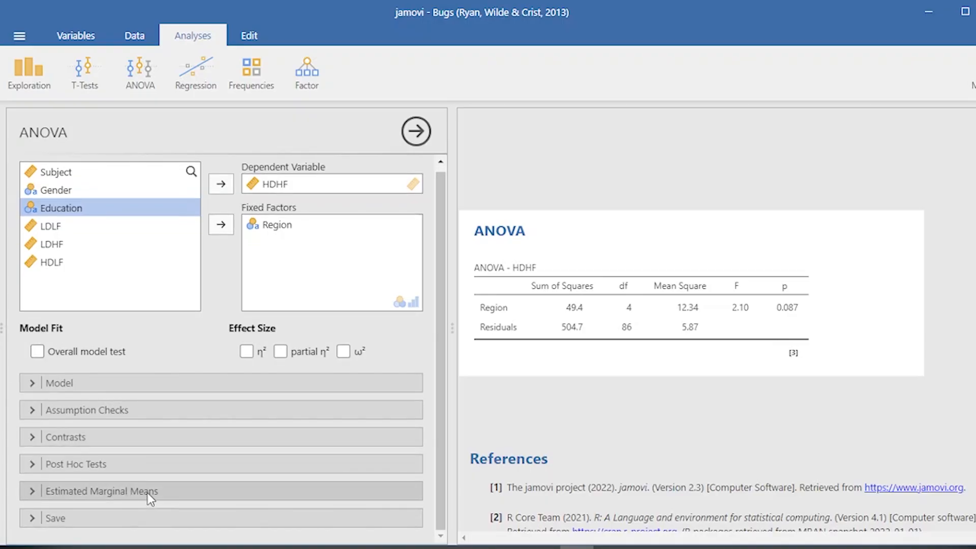
left_click(117, 410)
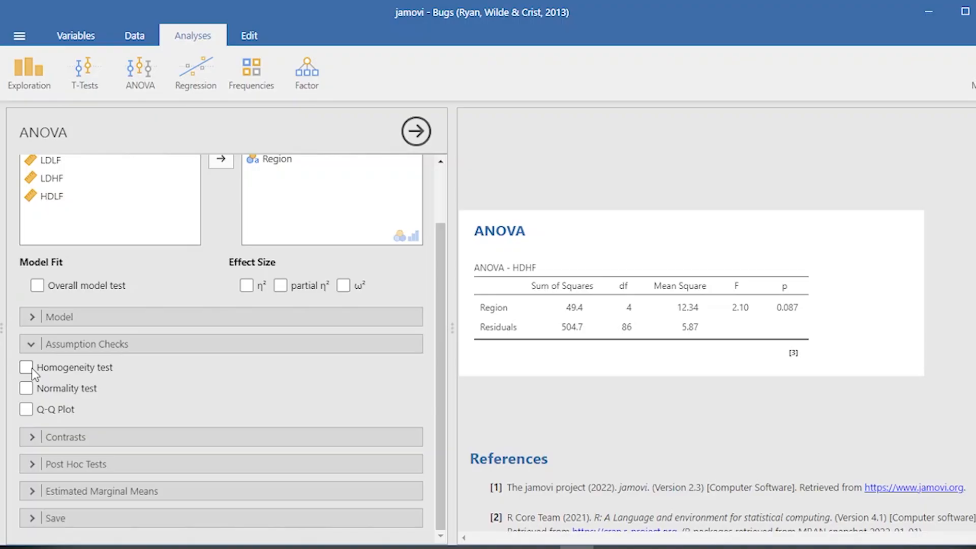
left_click(32, 369)
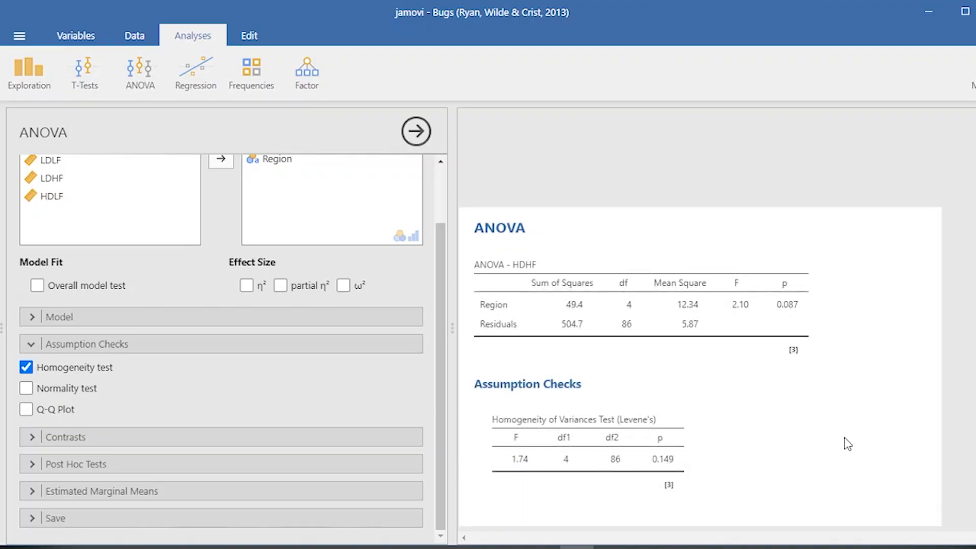
scroll(844, 437, "down", 2)
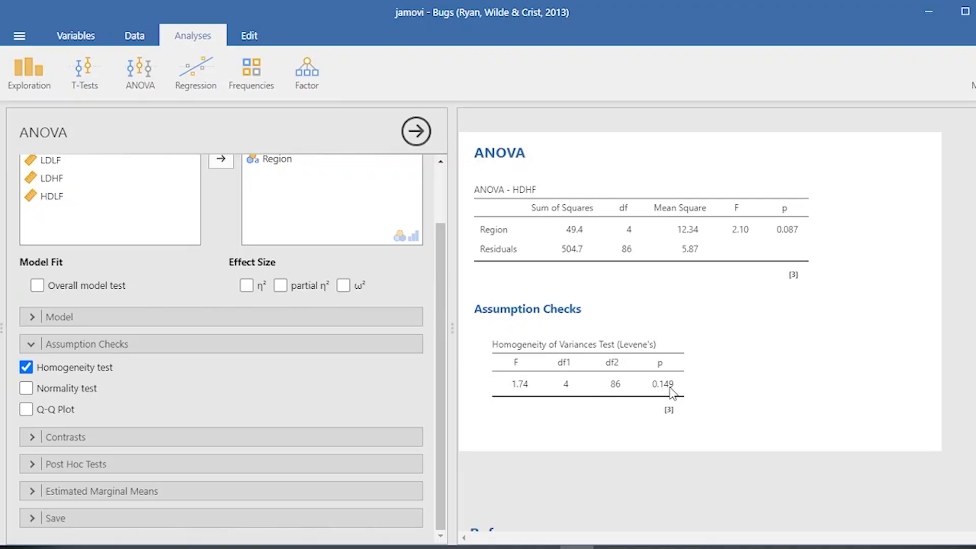
Replace HDHF with LDLF as the dependent variable of the ANOVA
left_click(257, 189)
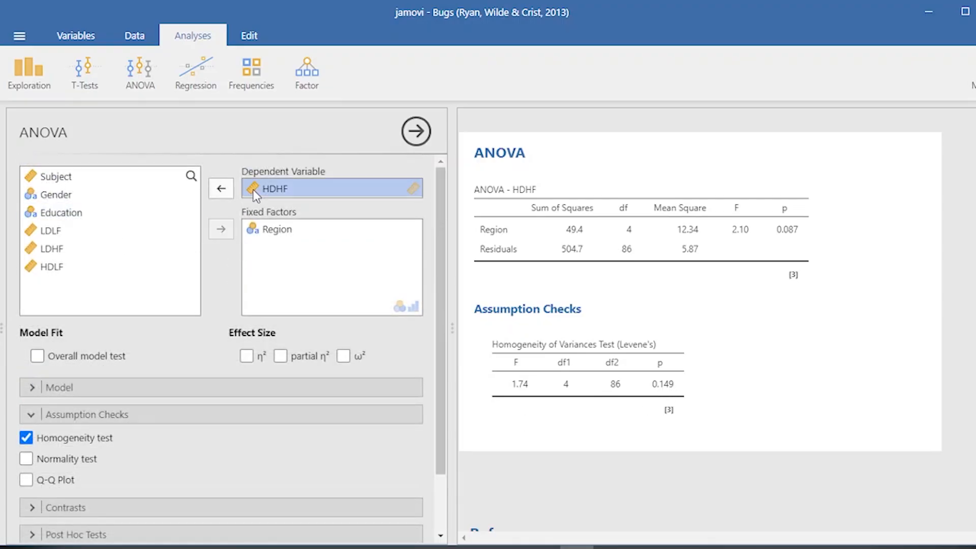
left_click(221, 195)
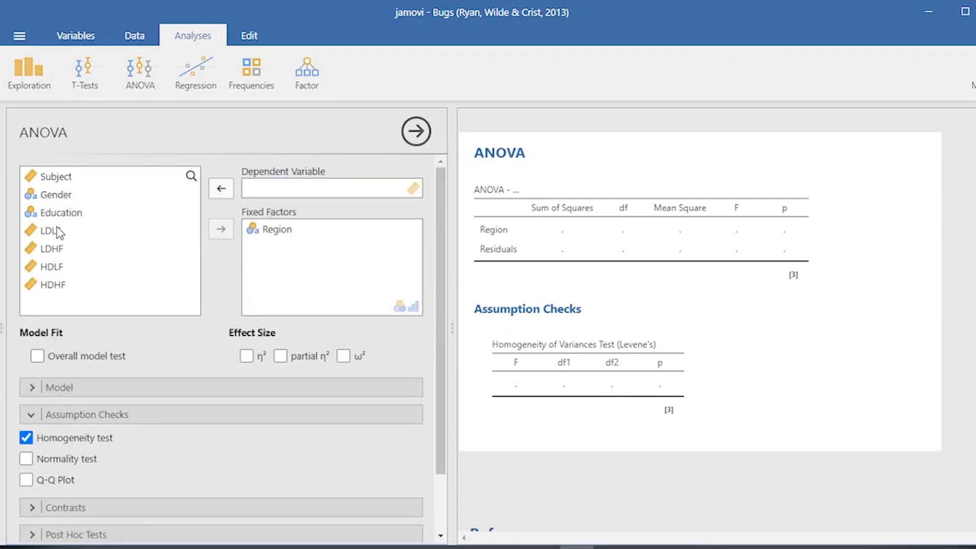
left_click(53, 230)
left_click(220, 189)
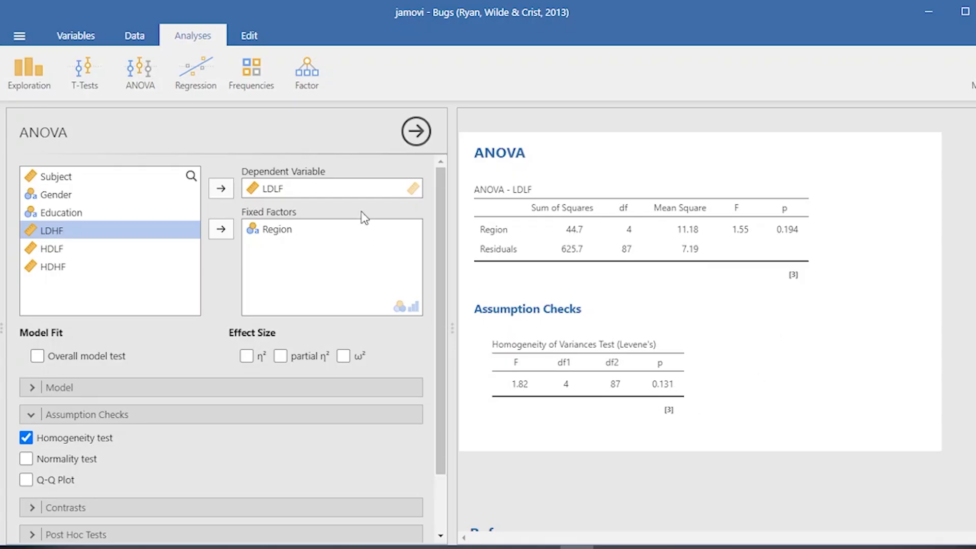
Replace LDLF with HDLF as the dependent variable of the ANOVA and close its options
left_click(312, 188)
left_click(221, 188)
left_click(84, 248)
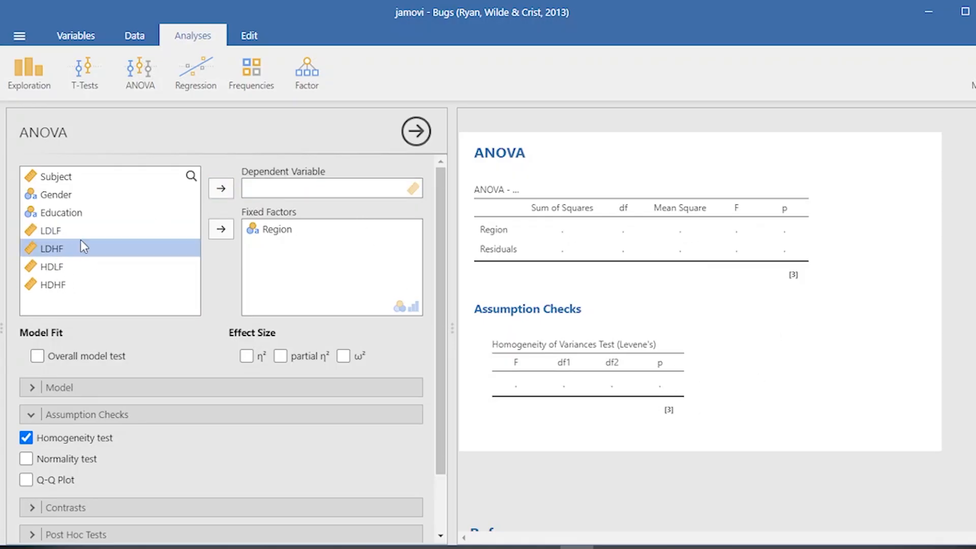
left_click(81, 266)
left_click(221, 188)
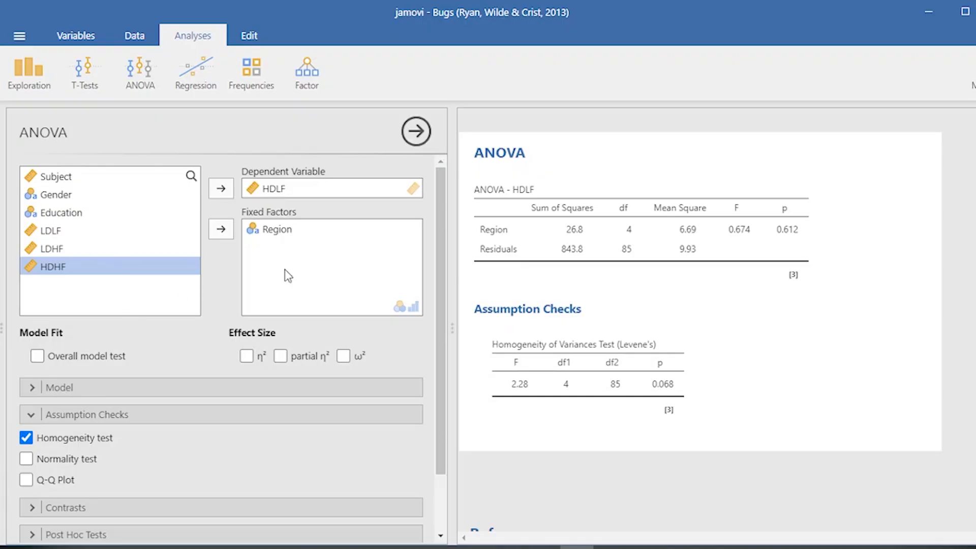
left_click(305, 232)
left_click(414, 133)
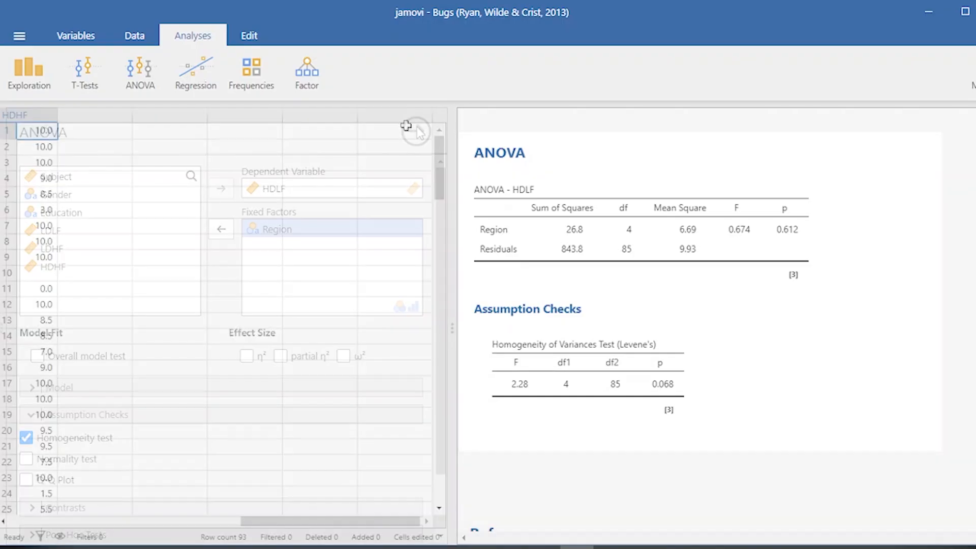
Set up a Kruskal-Wallis one-way ANOVA with LDLF, LDHF, HDLF and HDHF as dependent variables, grouped by Region
left_click(144, 63)
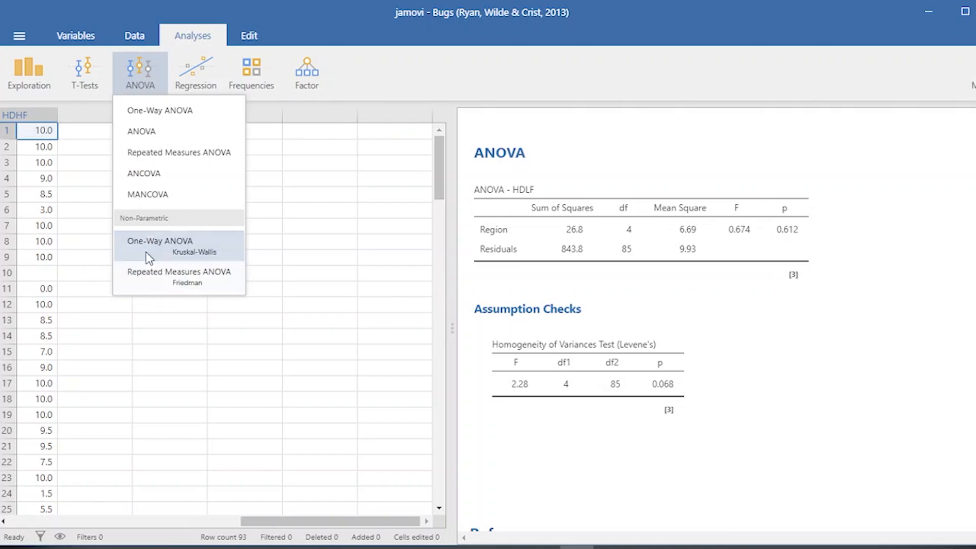
left_click(194, 257)
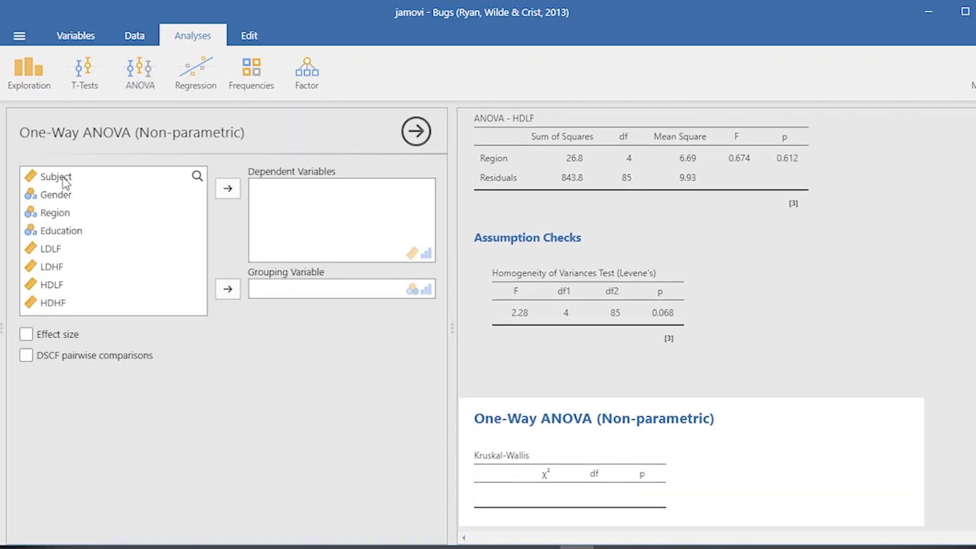
left_click(66, 250)
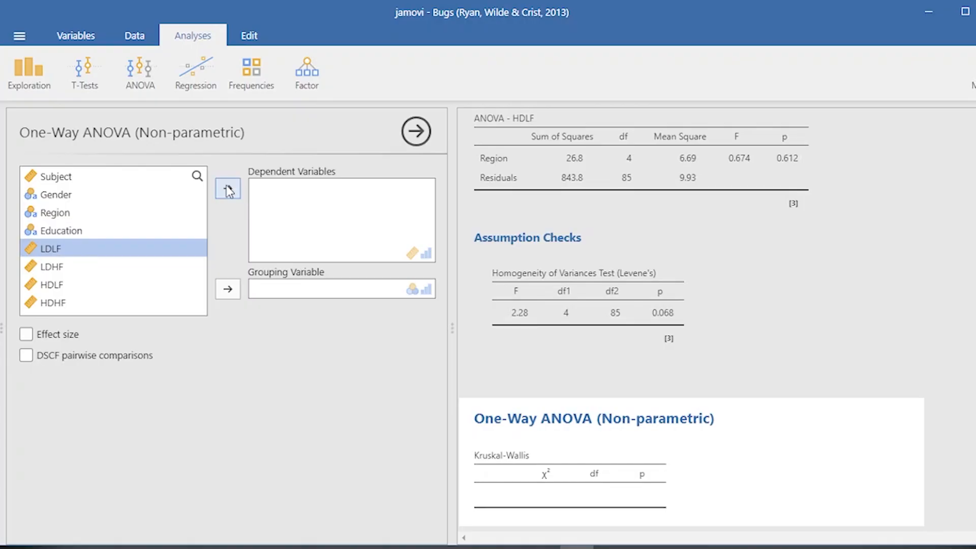
left_click(58, 304, "shift")
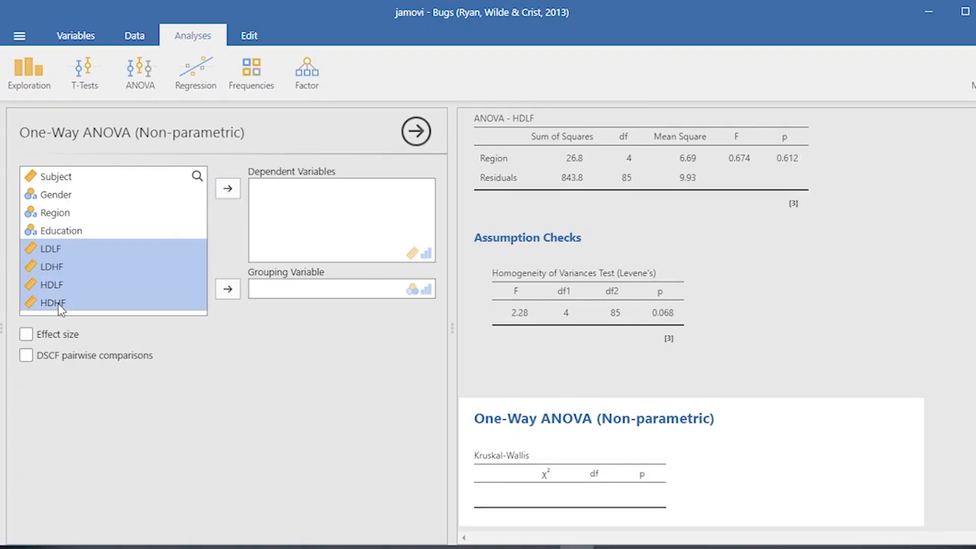
left_click(228, 189)
left_click(71, 213)
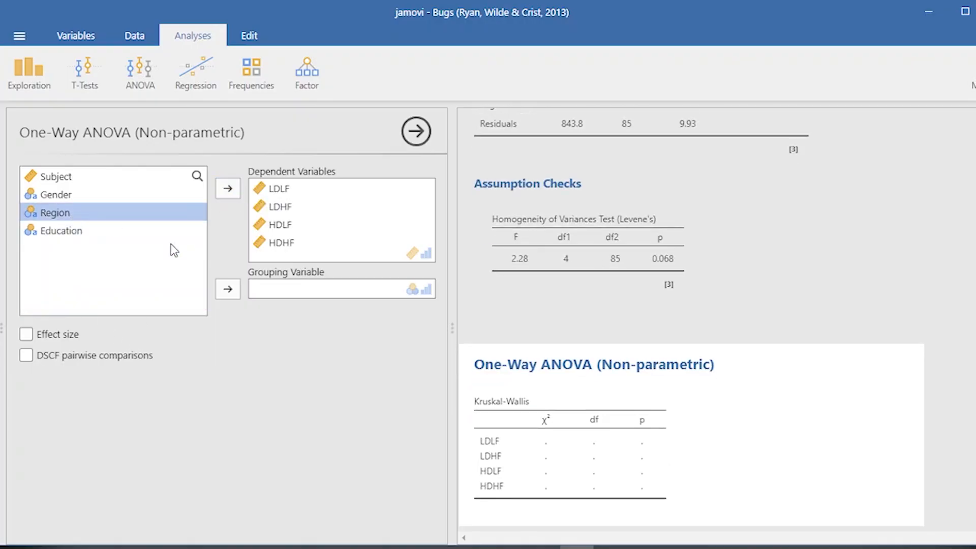
left_click(228, 289)
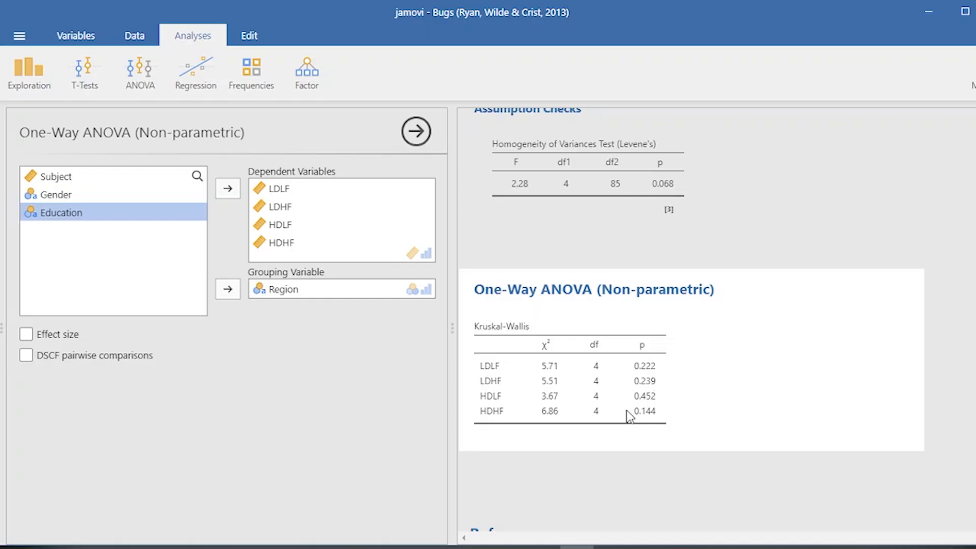
Add the effect size to the Kruskal-Wallis test and replace Region with Education as the grouping variable
left_click(26, 335)
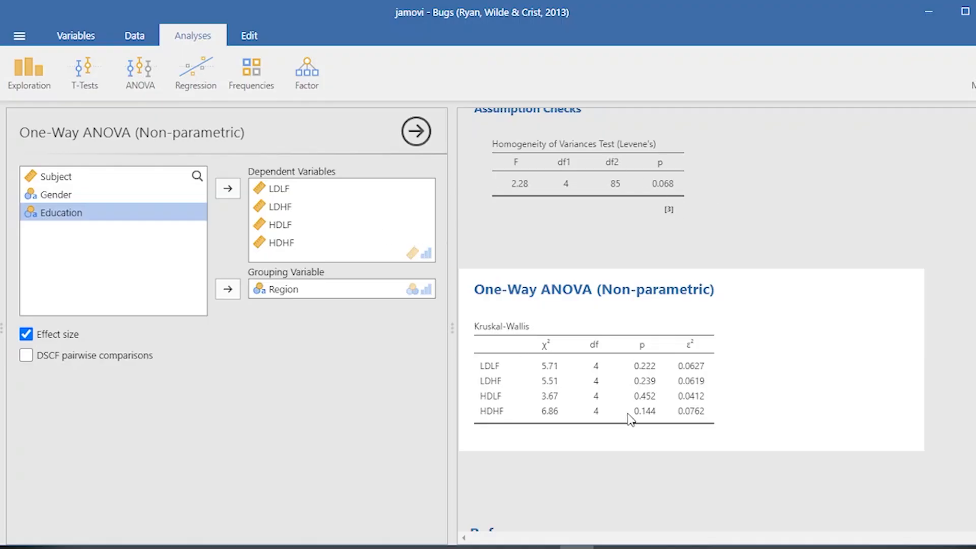
left_click(305, 289)
left_click(228, 289)
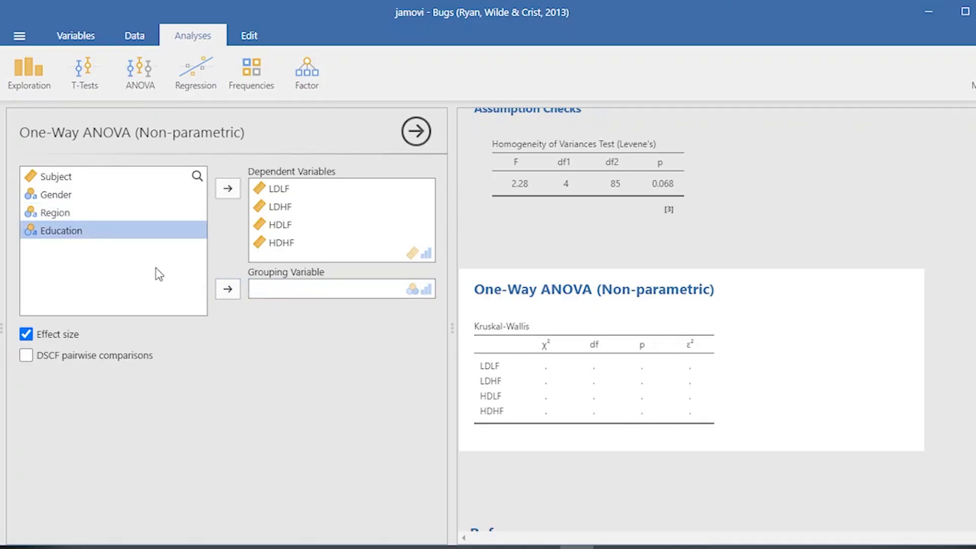
left_click(227, 288)
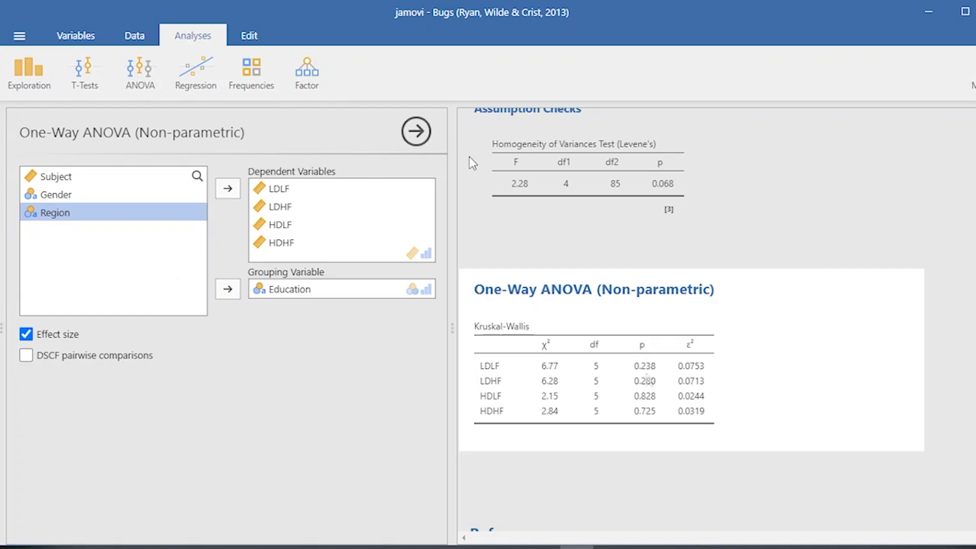
left_click(417, 133)
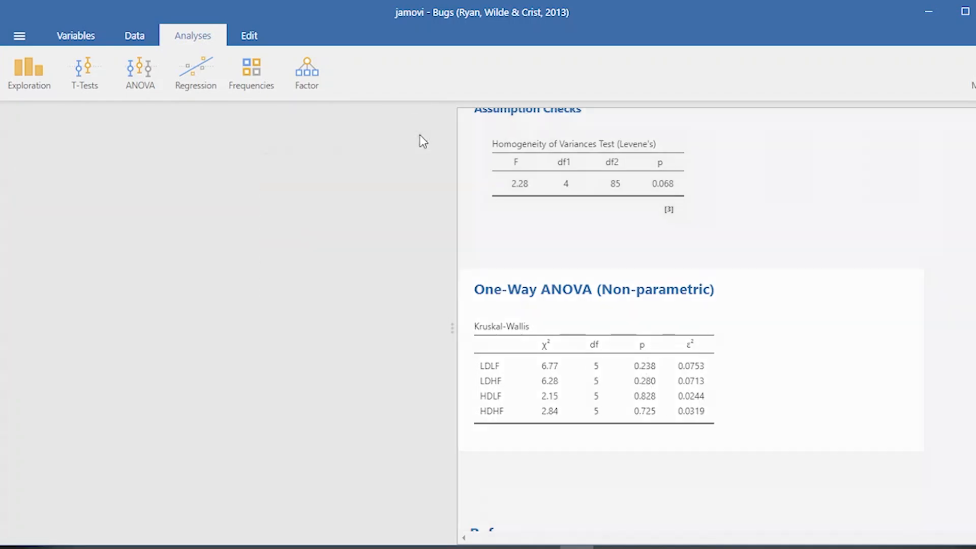
Examine how each subject in the data rows has repeated ratings across LDLF, LDHF, HDLF and HDHF
left_click_drag(307, 521, 77, 521)
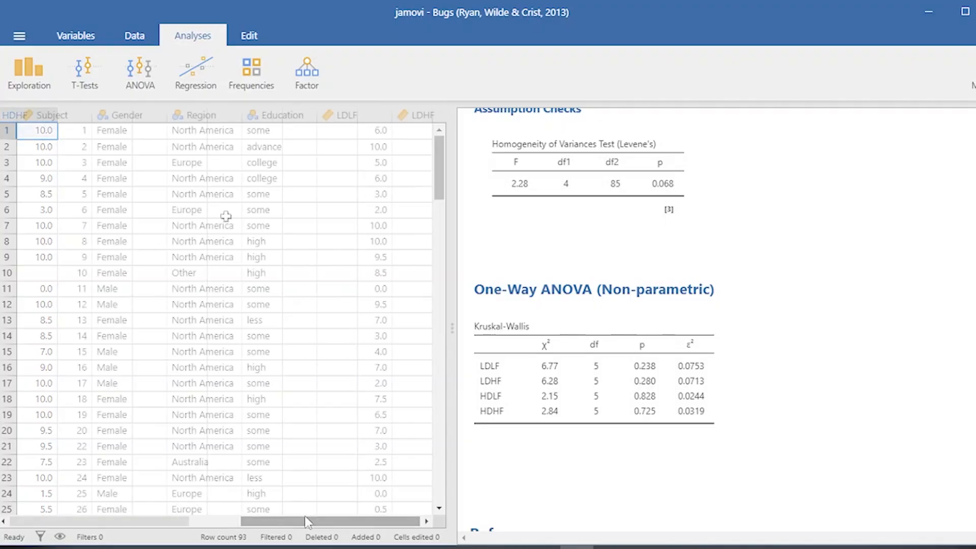
left_click(58, 147)
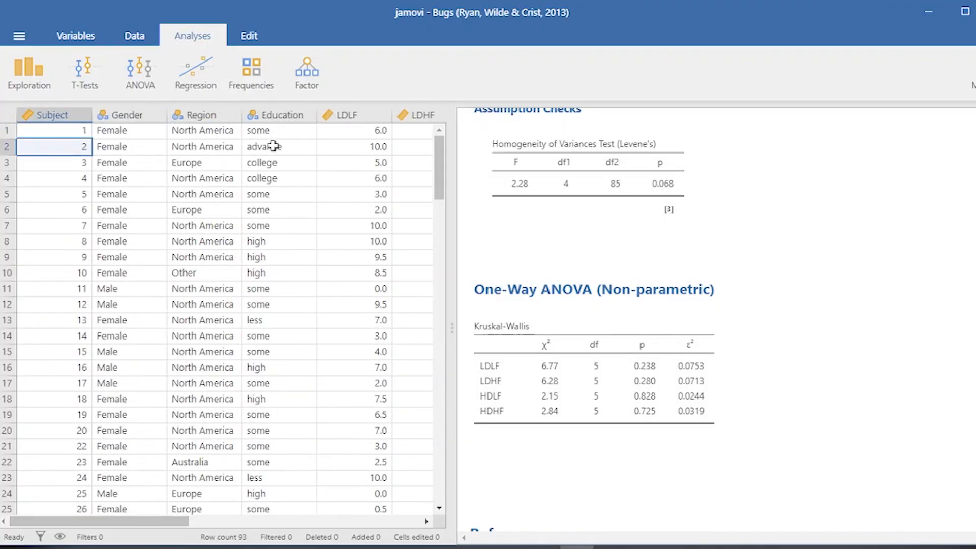
left_click(378, 148)
left_click(427, 523)
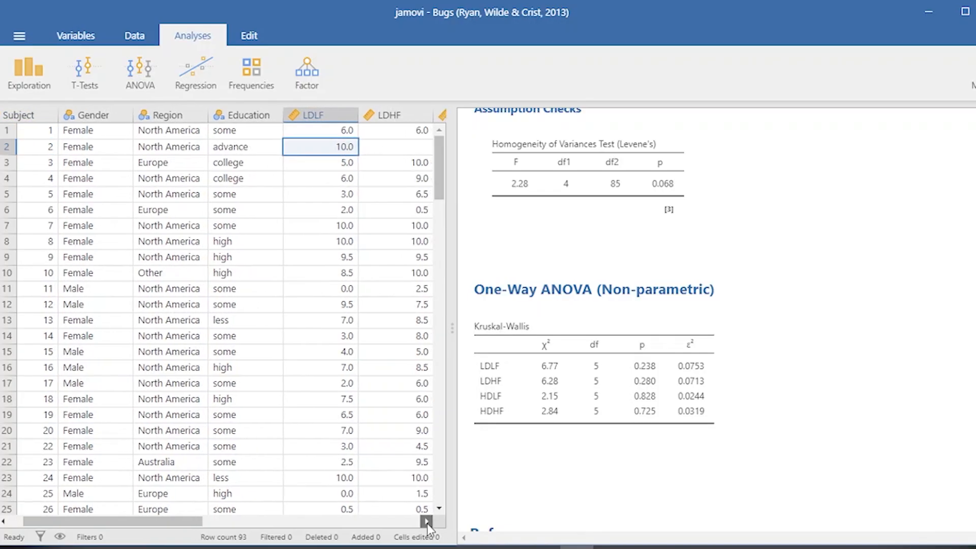
left_click(427, 523)
left_click(427, 523)
left_click(427, 523)
left_click(427, 523)
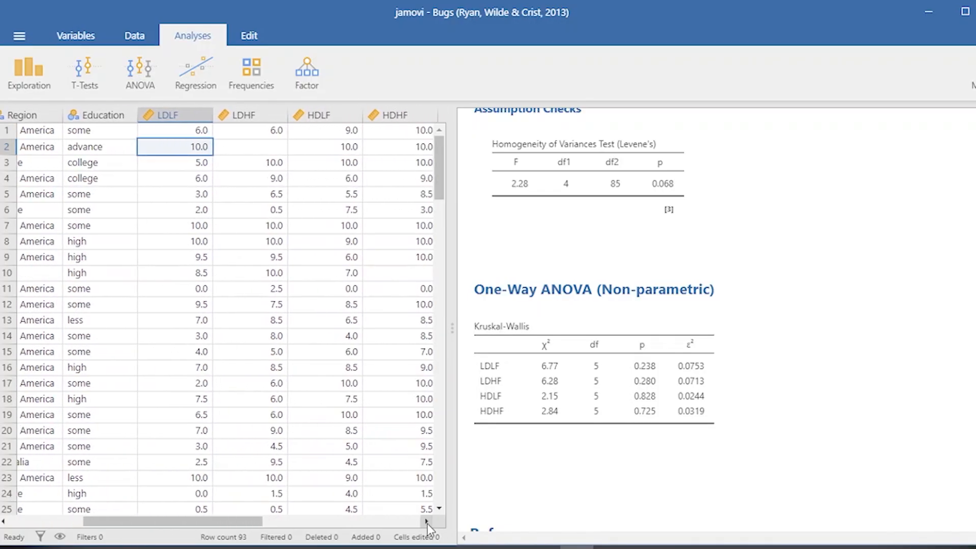
left_click(427, 523)
left_click(427, 523)
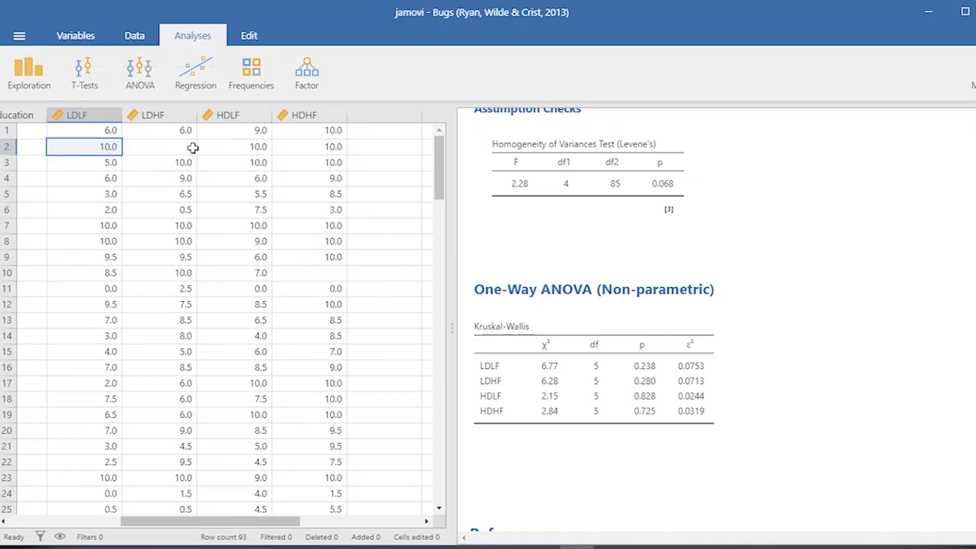
left_click(170, 146)
left_click(222, 146)
left_click(102, 148)
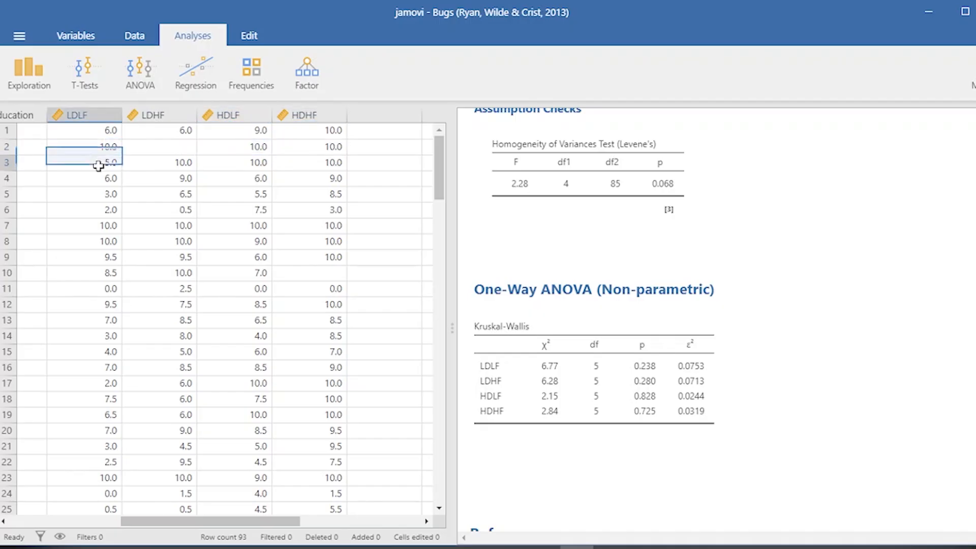
left_click(97, 164)
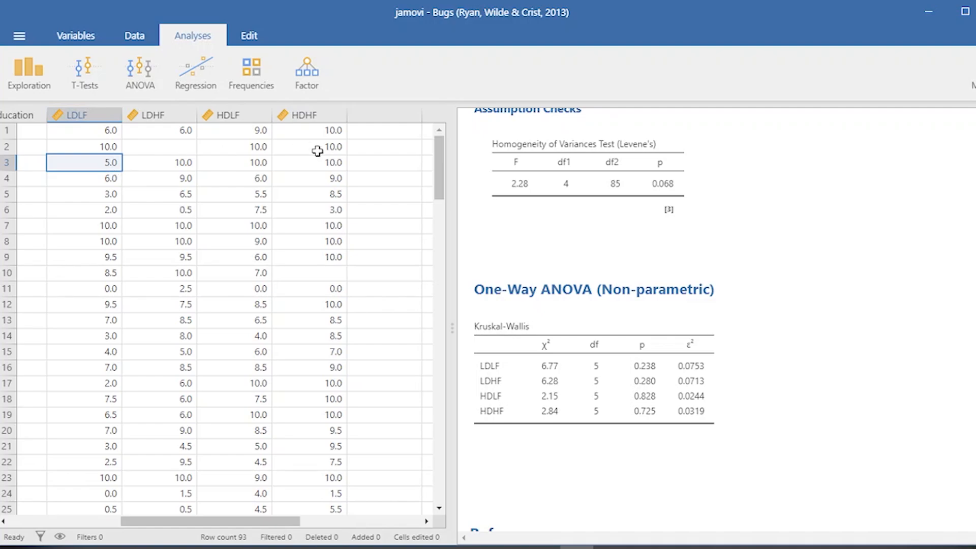
left_click(341, 166)
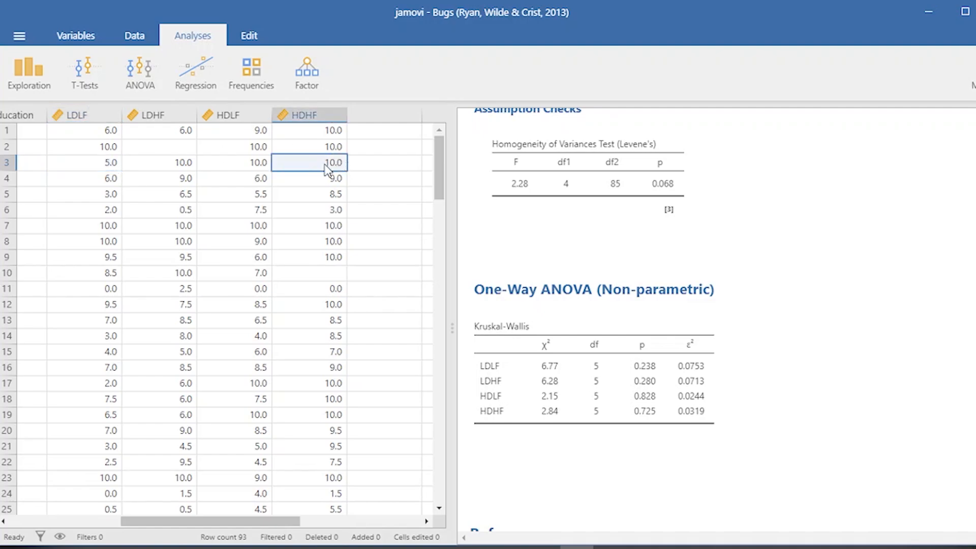
left_click(233, 168)
left_click(165, 162)
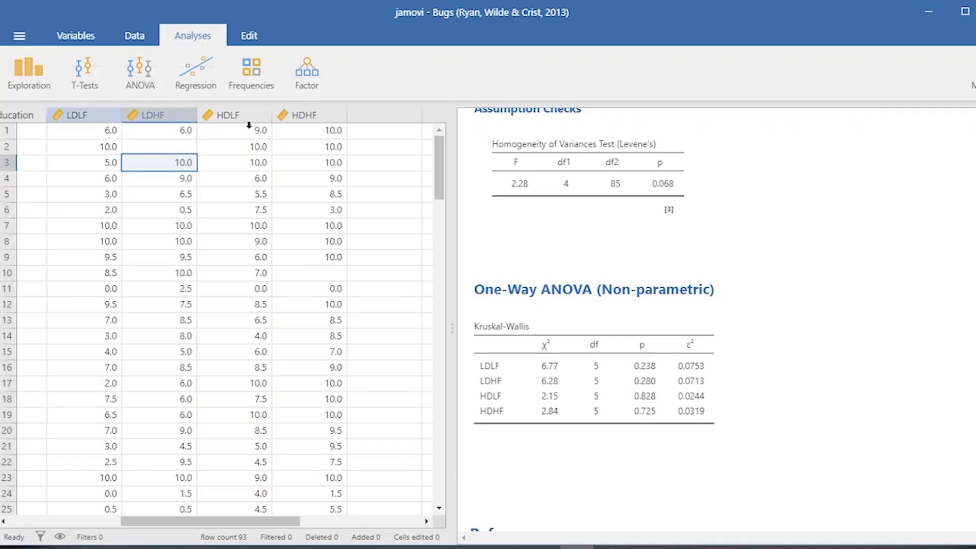
Start a parametric Repeated Measures ANOVA on the Bugs data
left_click(153, 73)
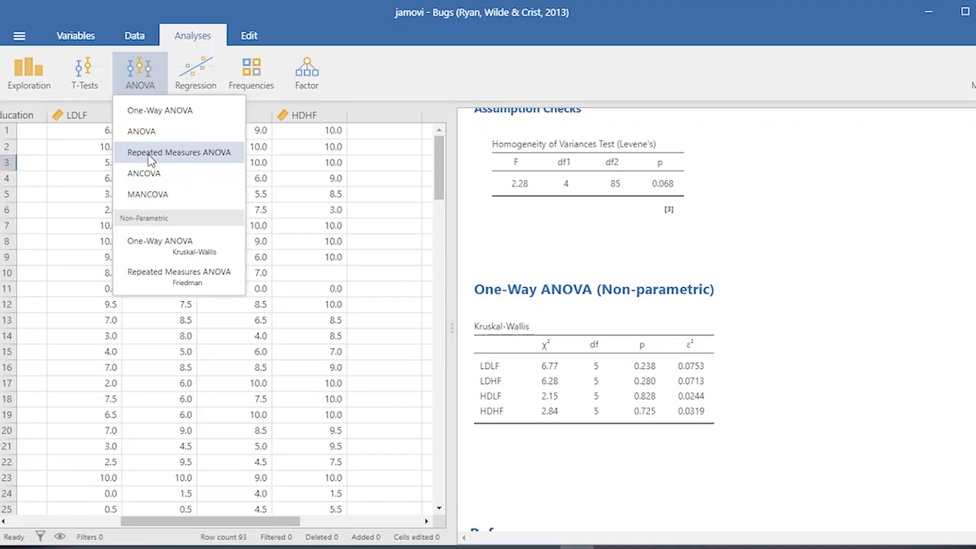
left_click(201, 162)
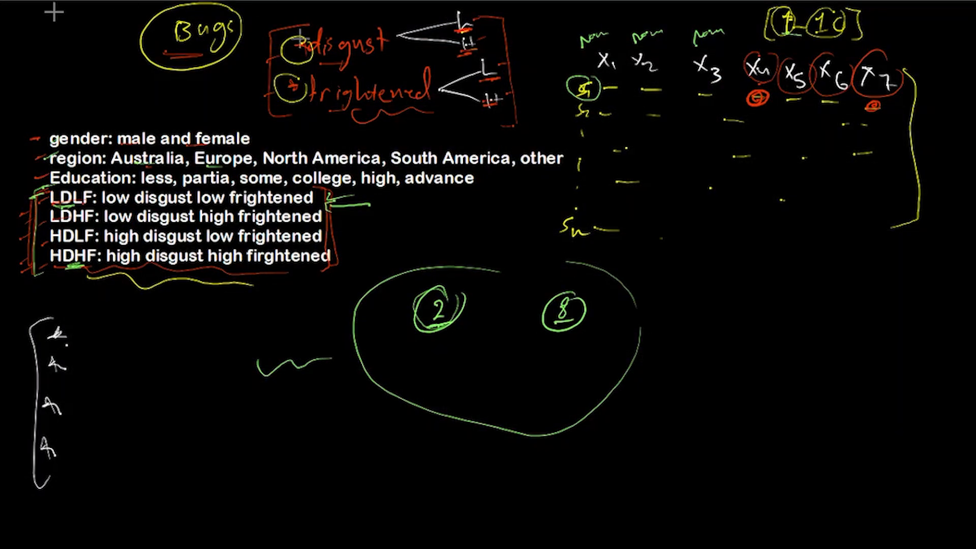
Switch to the handwritten notes board and underline the disgust and frightened factors in green, marking the low and high branches of disgust
left_click_drag(279, 62, 311, 60)
left_click_drag(266, 116, 305, 110)
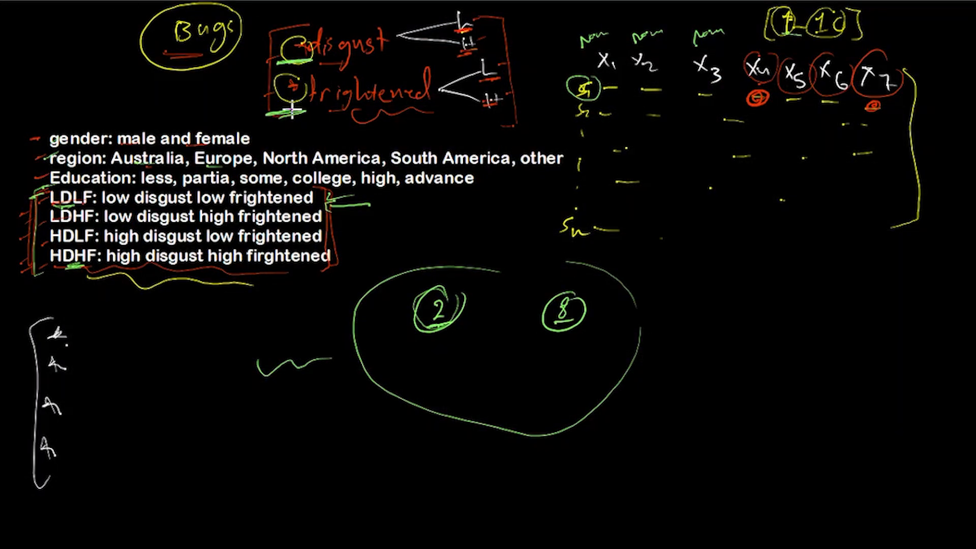
left_click_drag(316, 57, 337, 59)
left_click_drag(324, 112, 349, 108)
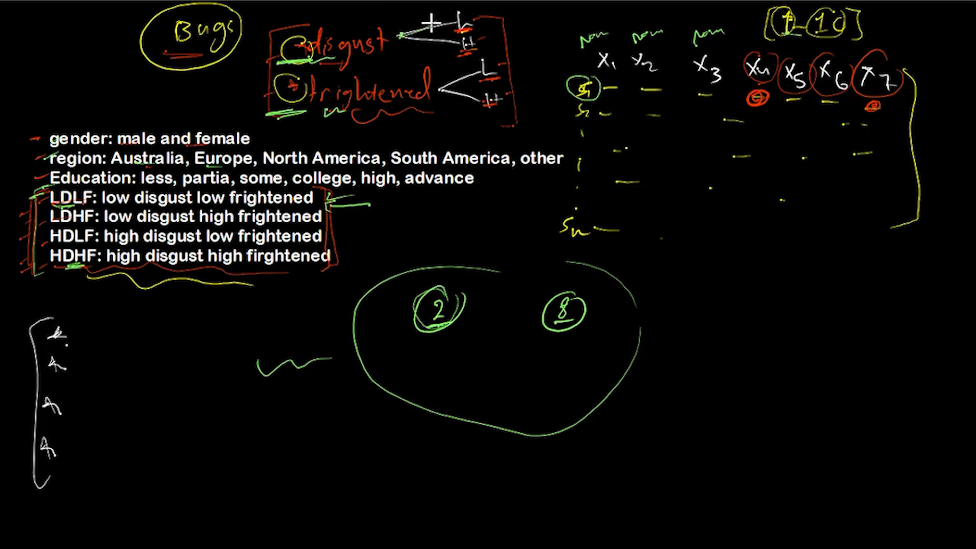
left_click_drag(401, 36, 449, 40)
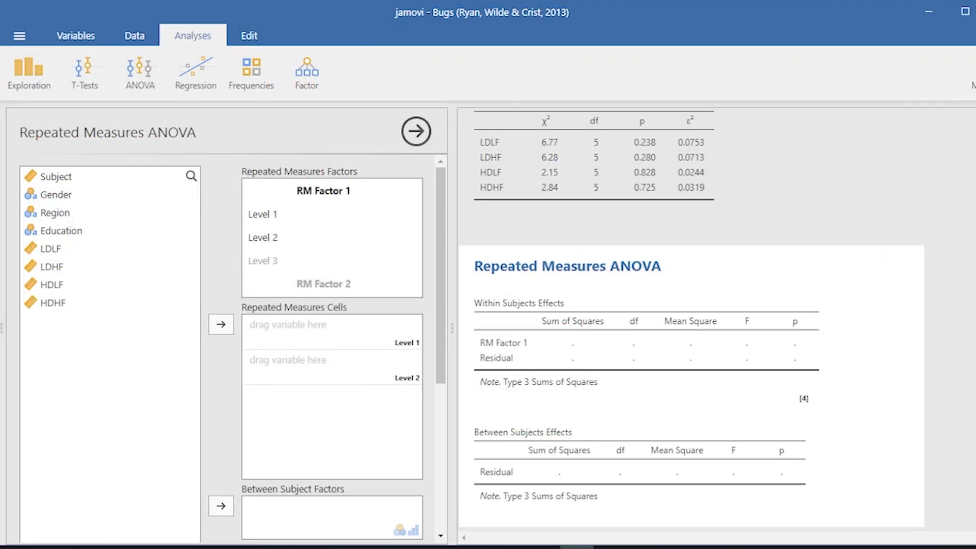
Back in jamovi, name the first repeated measures factor disgust and its two levels low and high
left_click(367, 193)
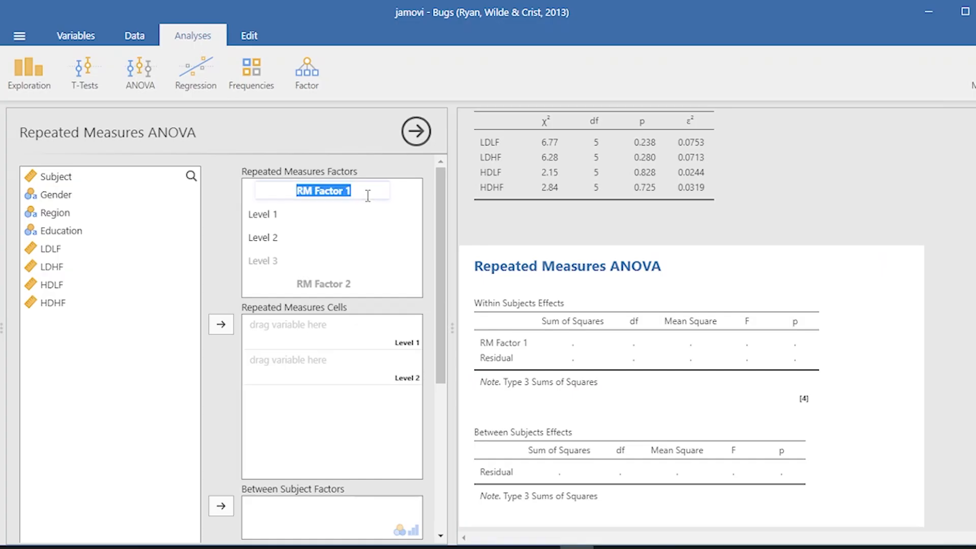
type("d")
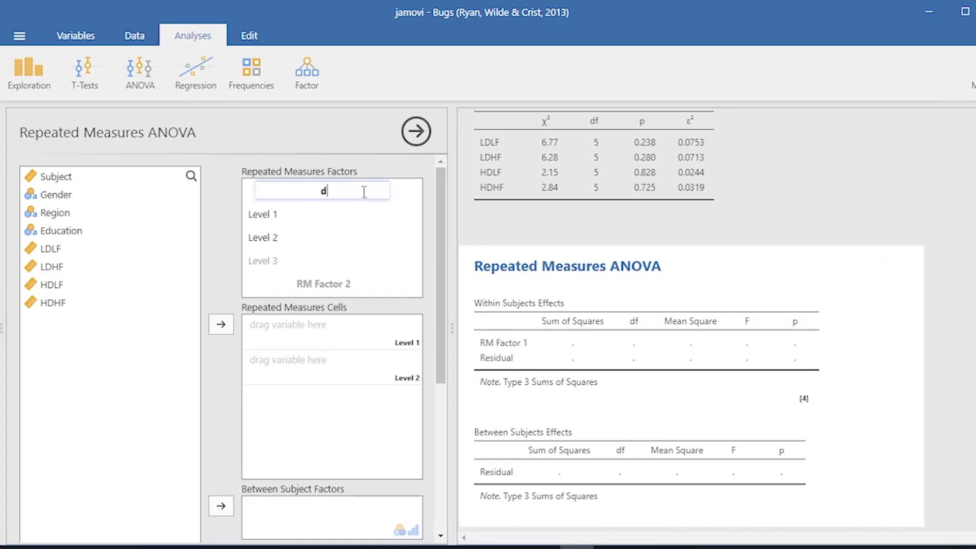
type("isgust")
key("Tab")
type("low")
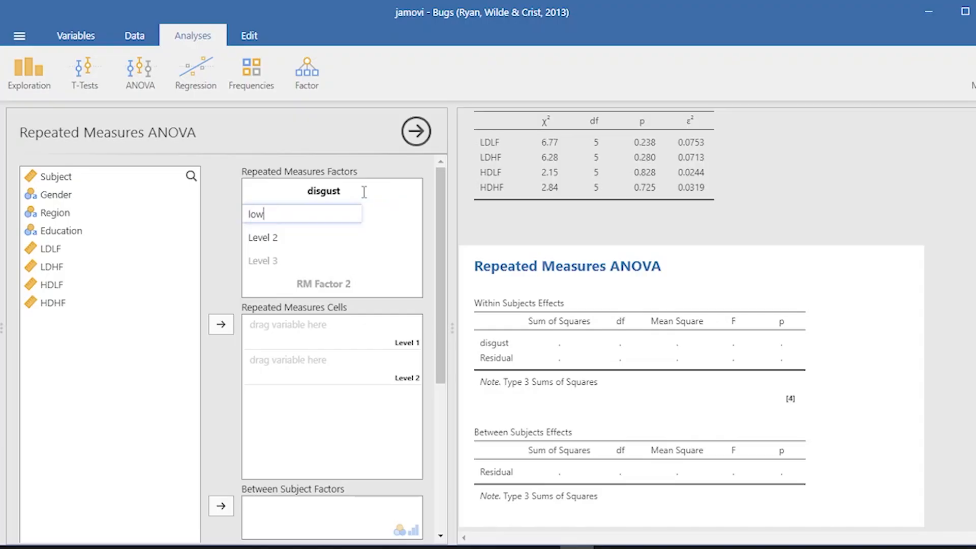
key("Tab")
type("h")
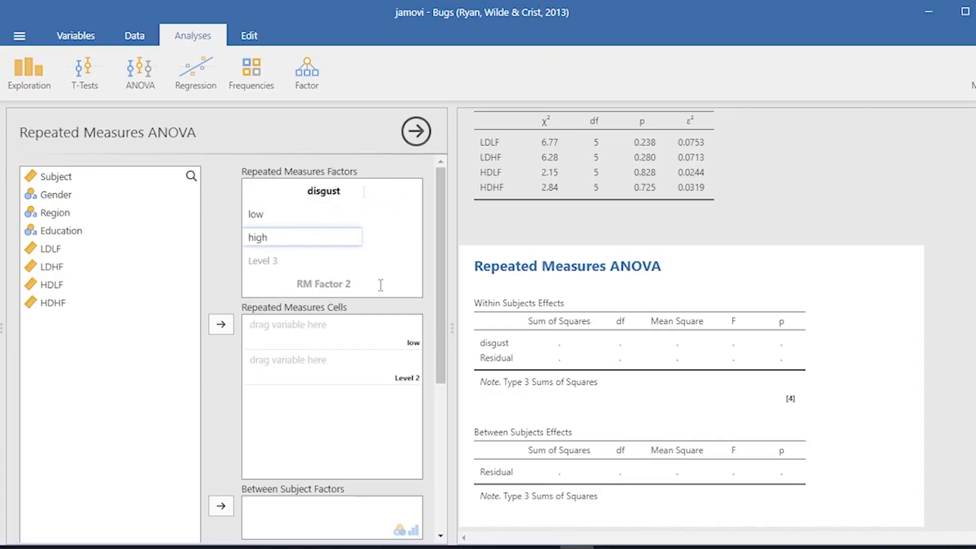
type("igh")
Add a second repeated measures factor named frightened with the levels low and high
left_click(370, 284)
type("frightened")
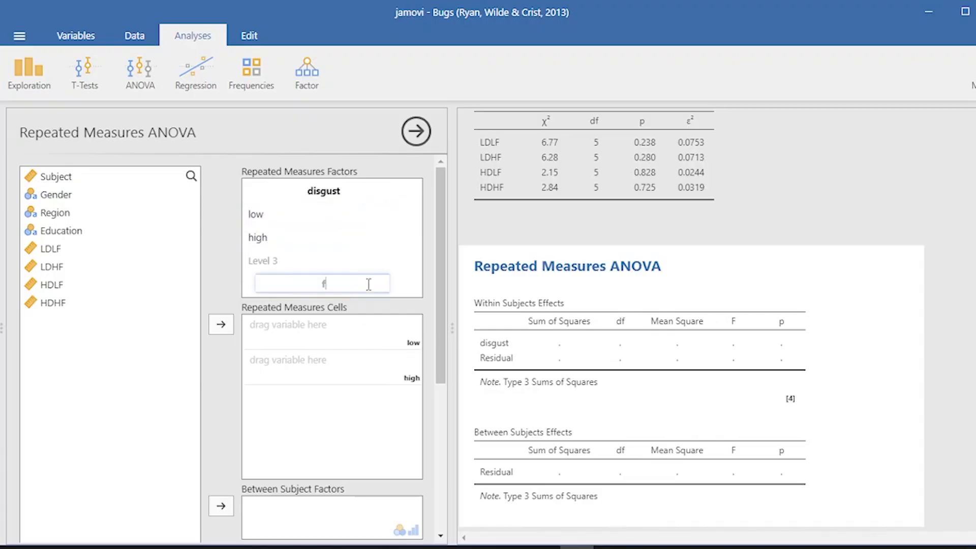
key("Return")
scroll(394, 254, "down", 2)
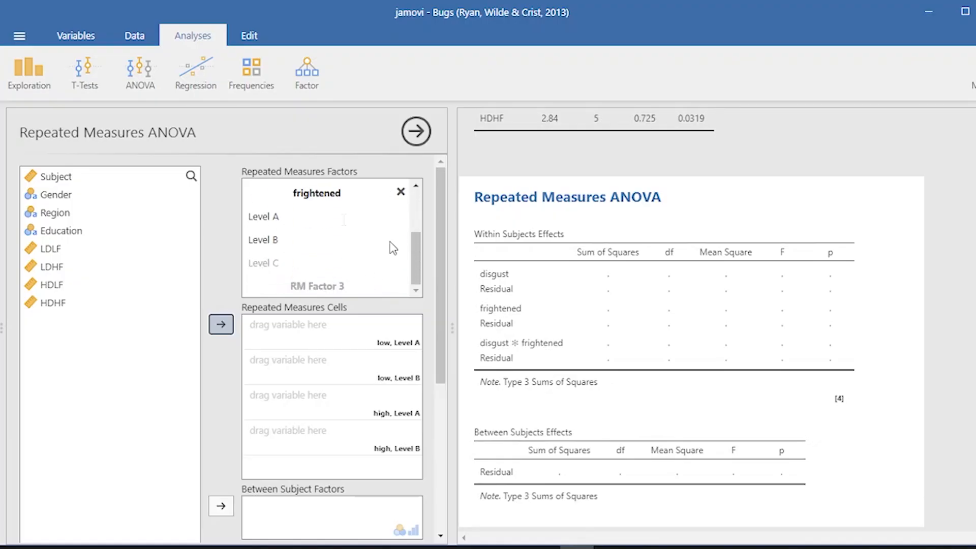
left_click(343, 216)
type("low")
key("Tab")
type("high")
Assign LDLF, LDHF, HDLF and HDHF to the low-low, low-high, high-low and high-high repeated measures cells
left_click(341, 328)
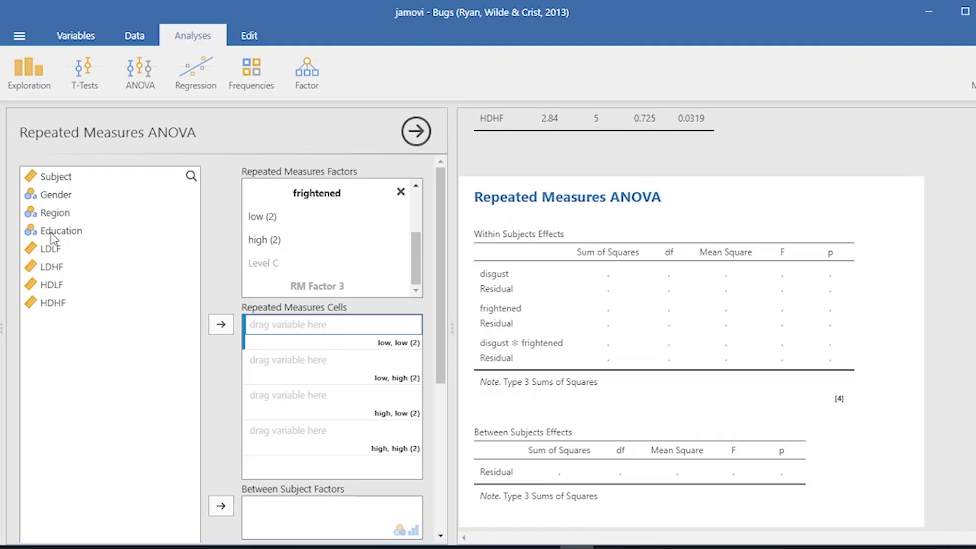
left_click_drag(51, 251, 316, 349)
left_click_drag(70, 253, 320, 374)
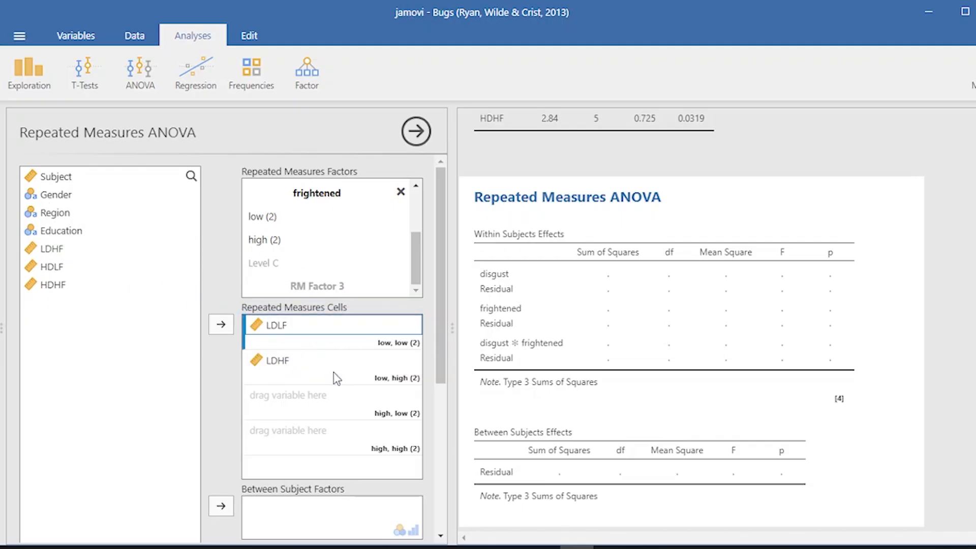
left_click_drag(47, 256, 313, 406)
left_click_drag(44, 249, 300, 436)
Add disgust and frightened as separate estimated marginal means terms, with both marginal means plots and tables enabled
scroll(305, 386, "down", 3)
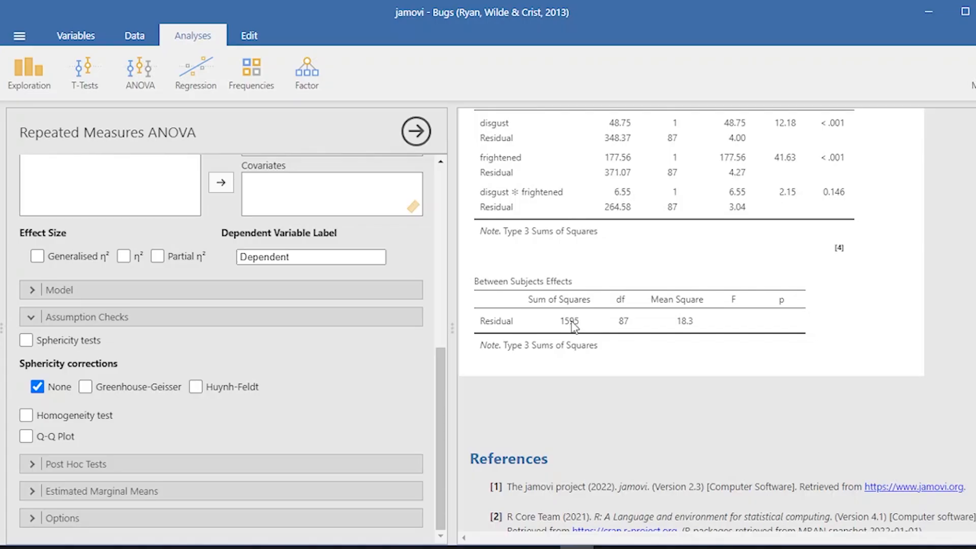
left_click(25, 416)
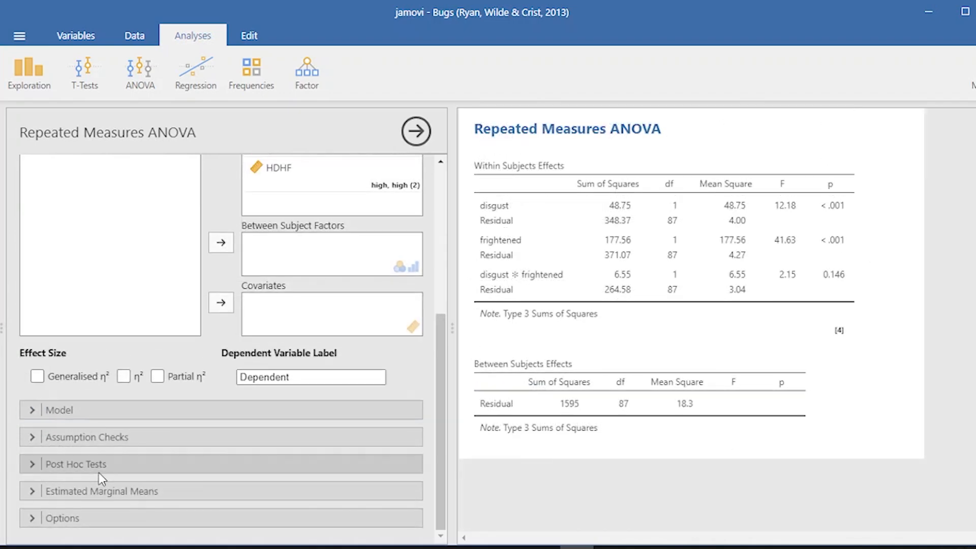
left_click(87, 491)
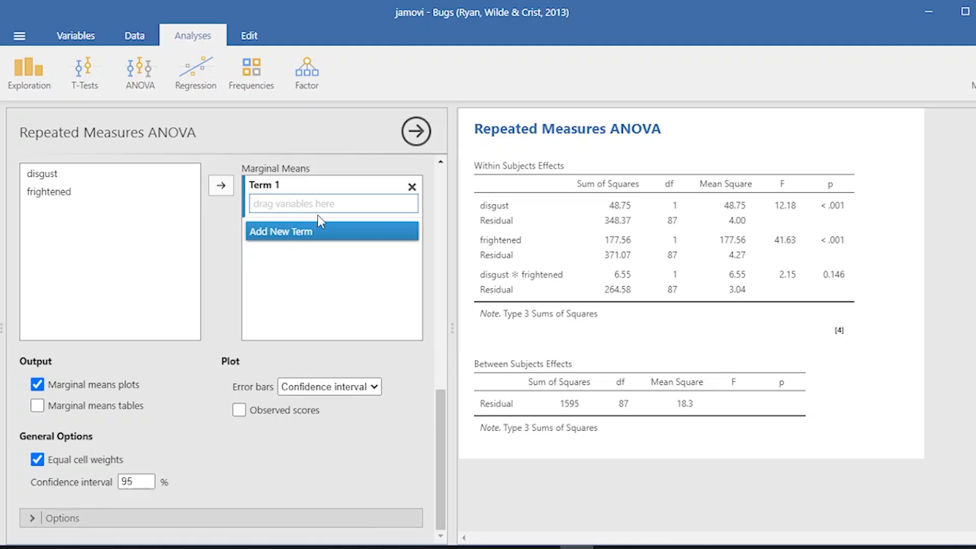
left_click(66, 172)
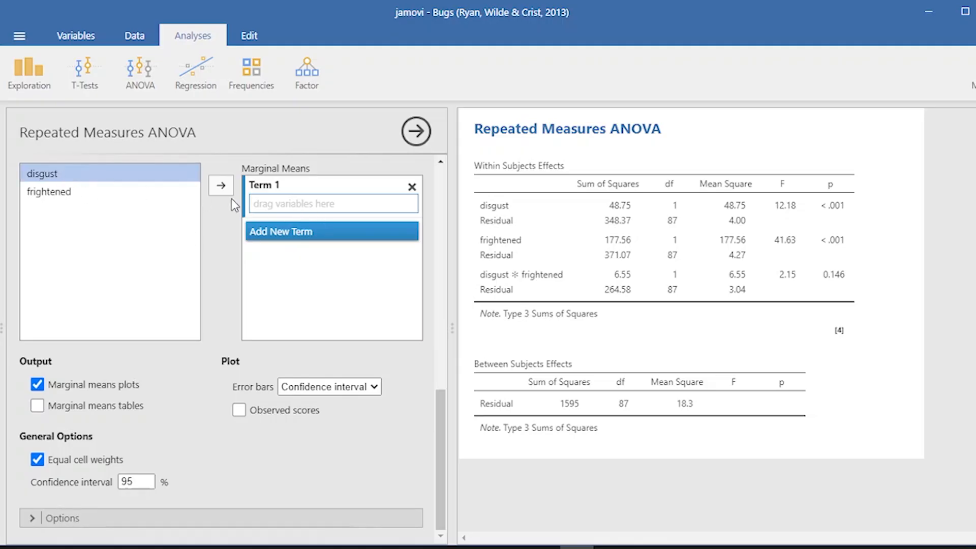
left_click(220, 184)
left_click(292, 231)
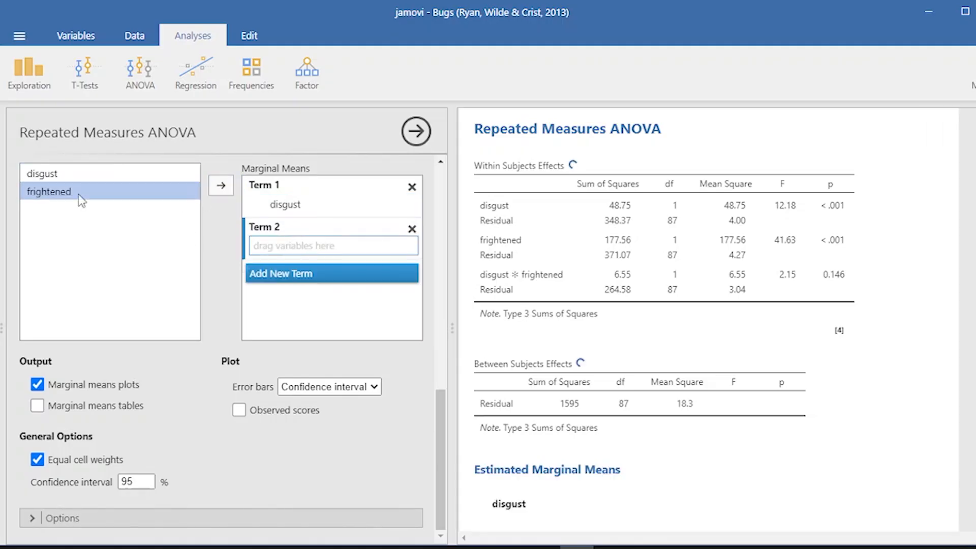
left_click(226, 186)
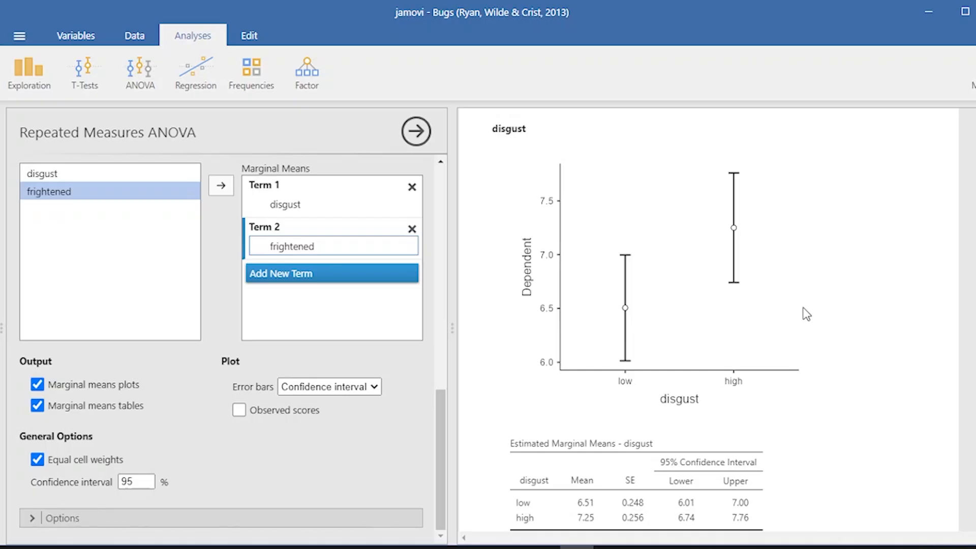
Compare the low and high levels in the marginal means plots and tables of disgust and frightened, and close the analysis options
scroll(803, 309, "down", 2)
scroll(807, 316, "down", 3)
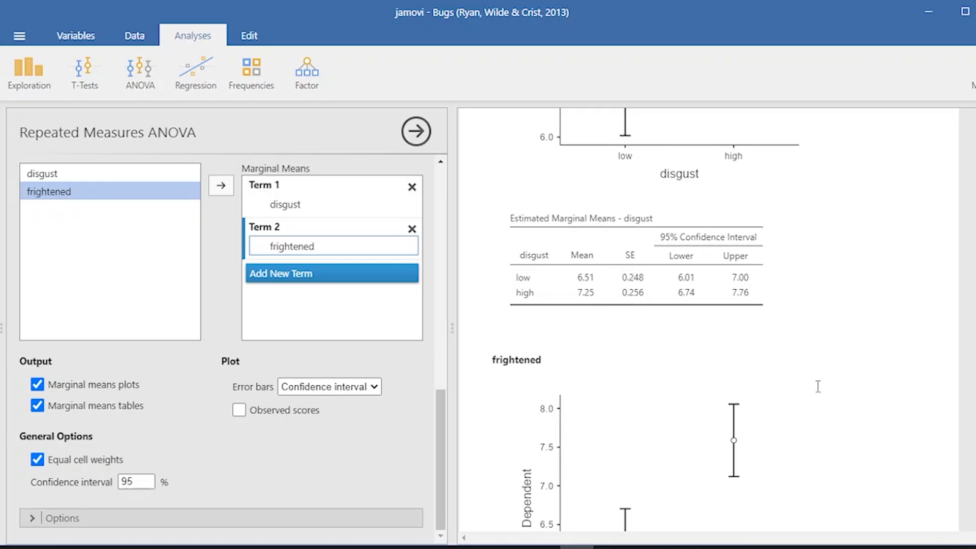
scroll(818, 386, "down", 4)
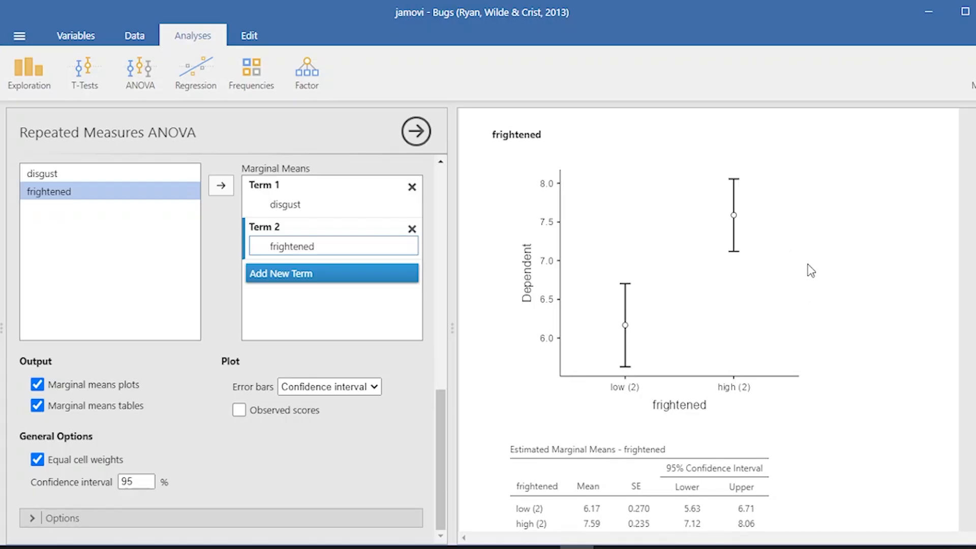
scroll(840, 268, "up", 4)
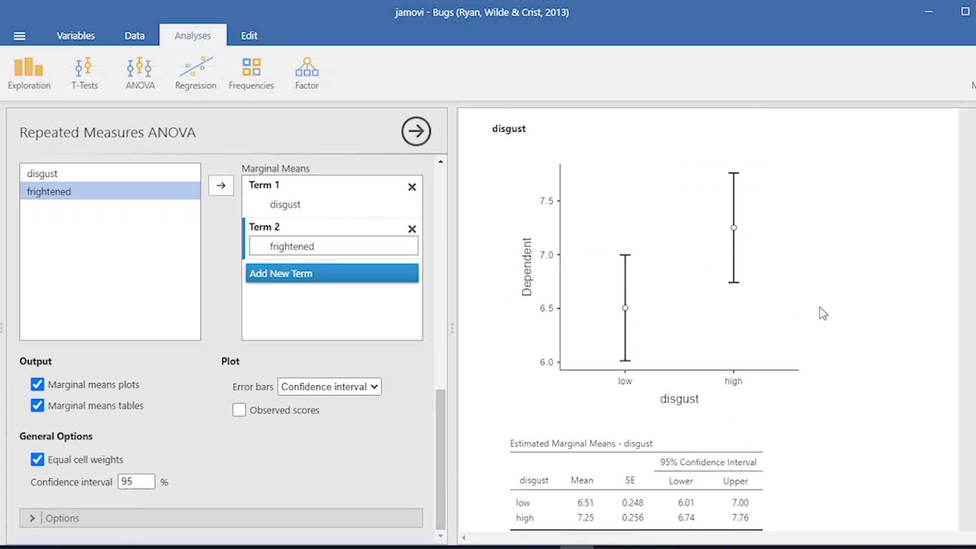
scroll(781, 358, "down", 4)
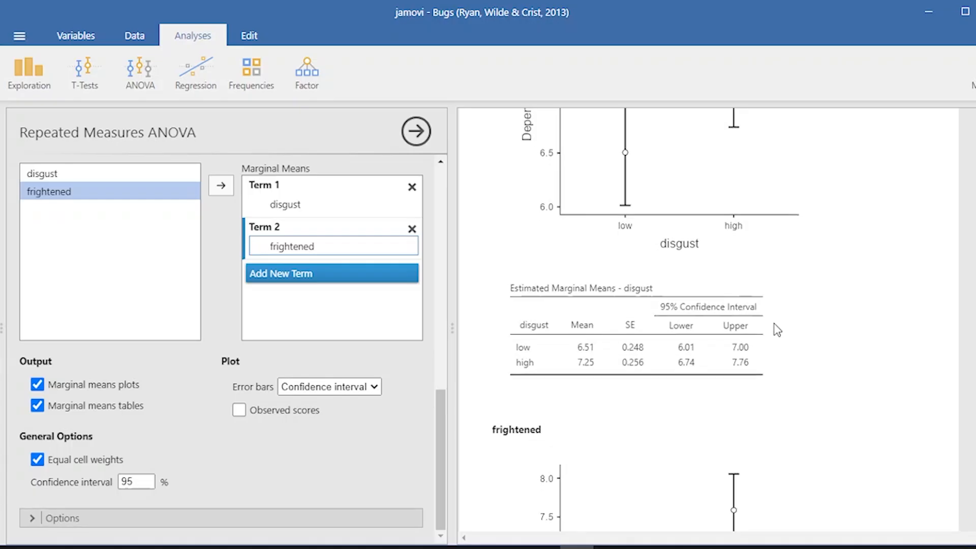
scroll(775, 324, "down", 5)
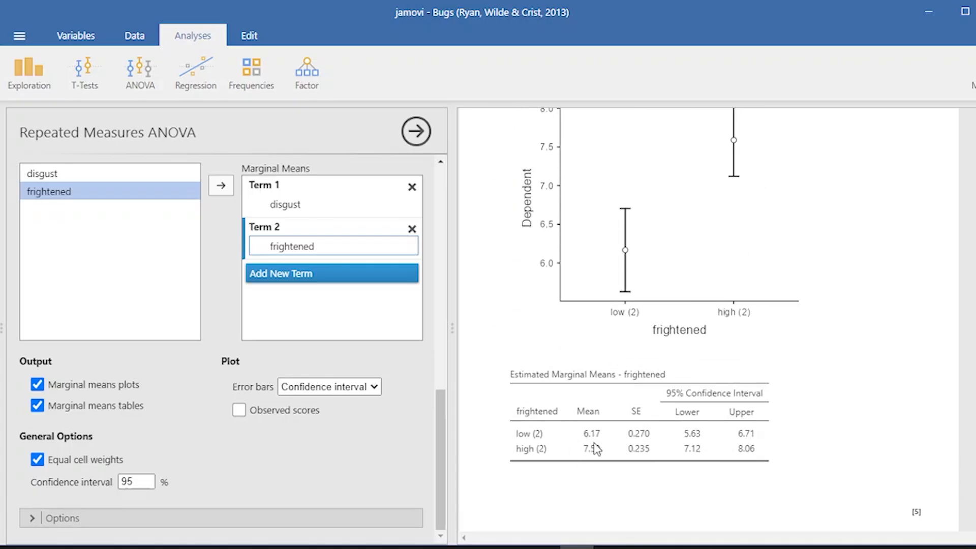
scroll(808, 249, "up", 1)
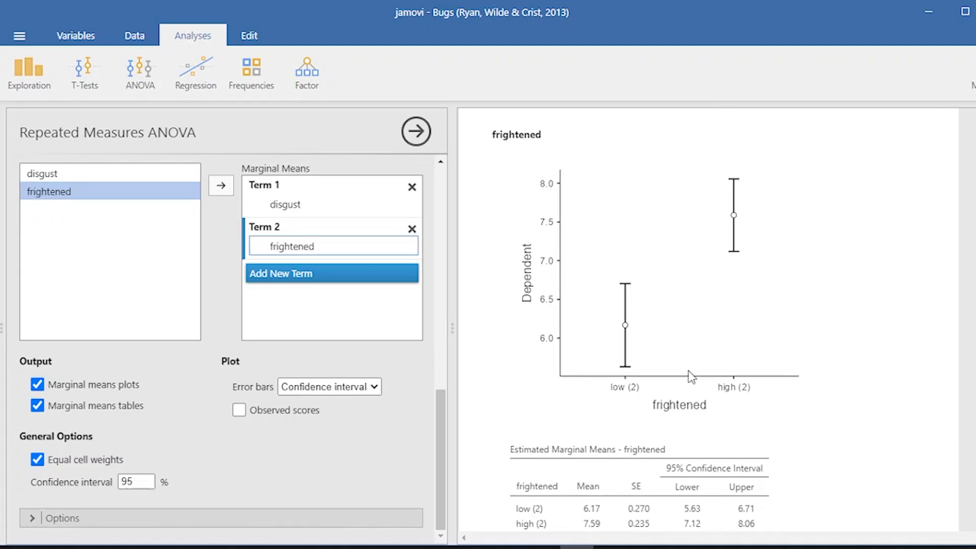
scroll(691, 376, "down", 2)
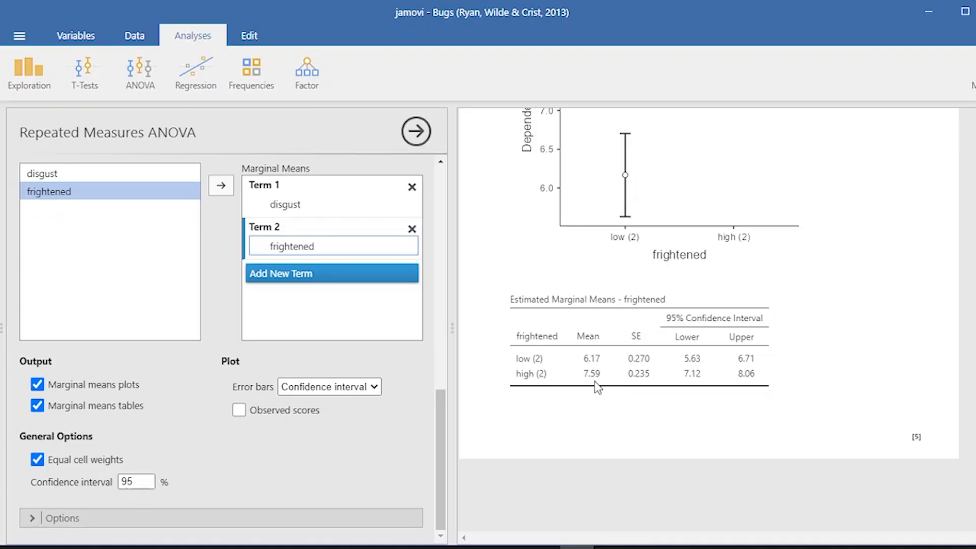
scroll(698, 287, "up", 2)
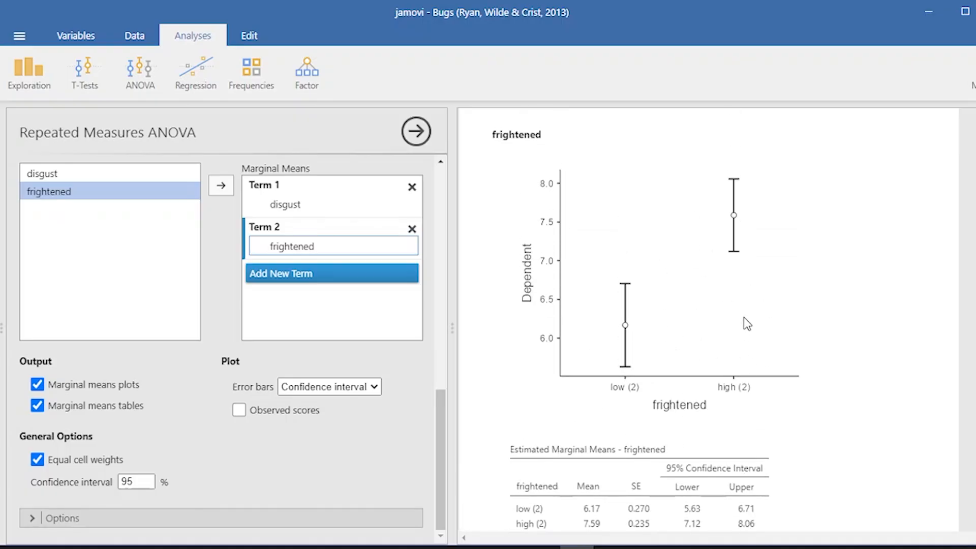
left_click(416, 131)
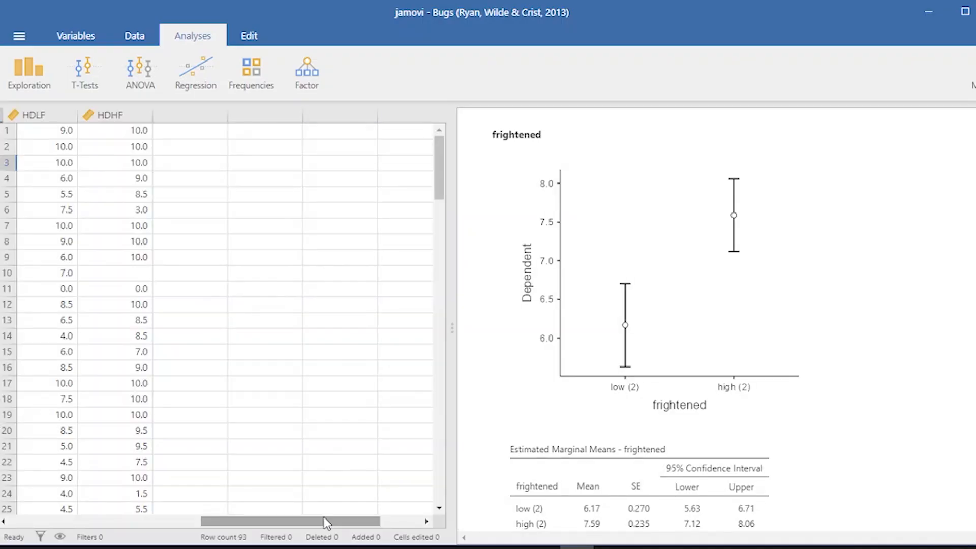
Create an independent samples contingency table with Gender as rows and Education as columns, and review its statistics options
left_click_drag(327, 518, 51, 511)
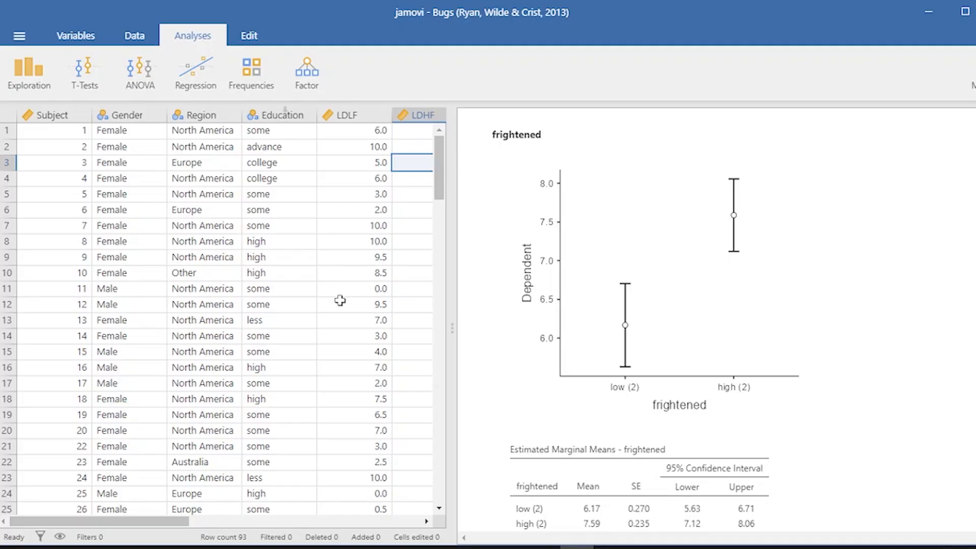
left_click(262, 84)
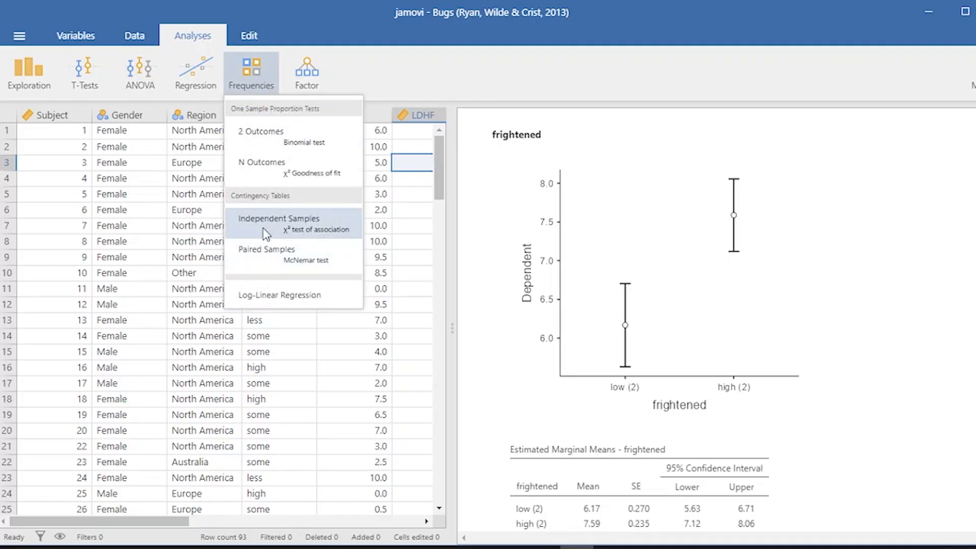
left_click(313, 222)
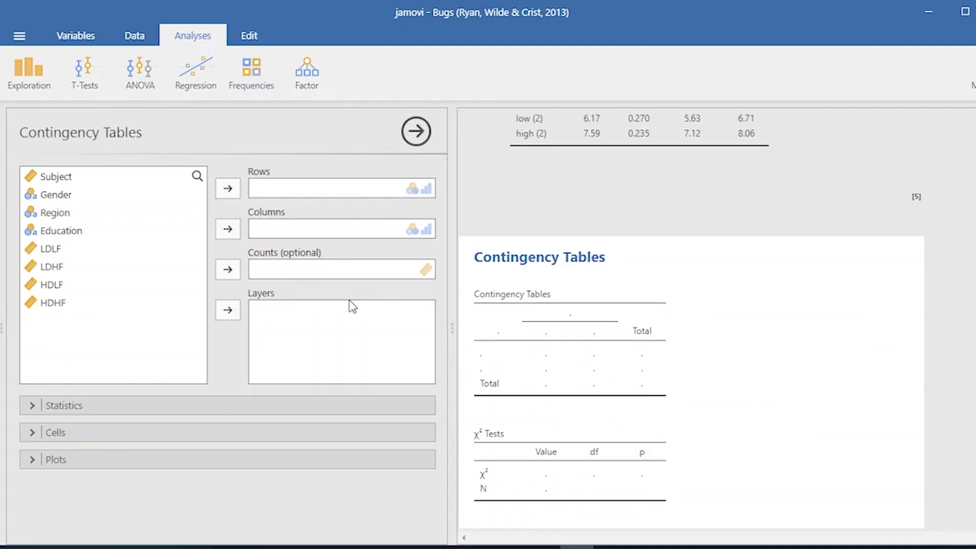
double_click(81, 195)
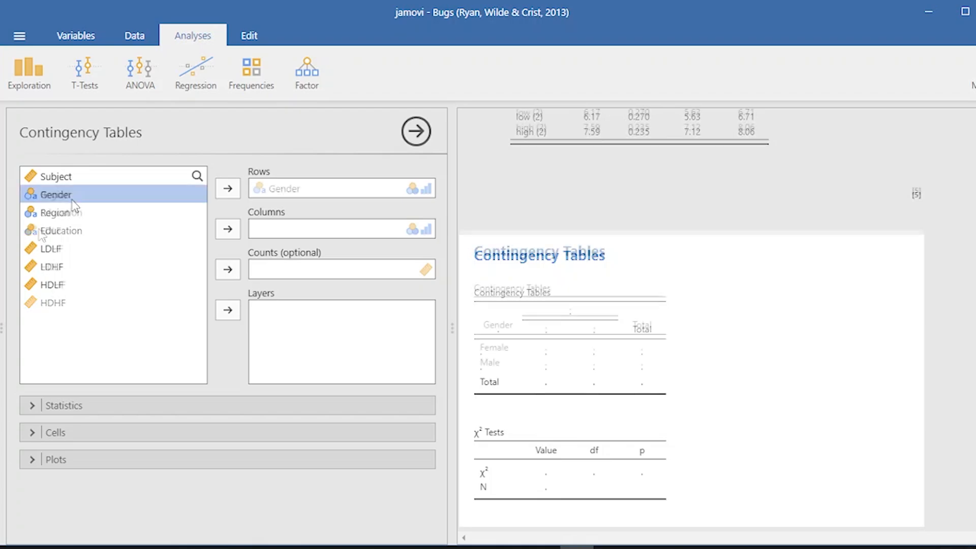
left_click(228, 228)
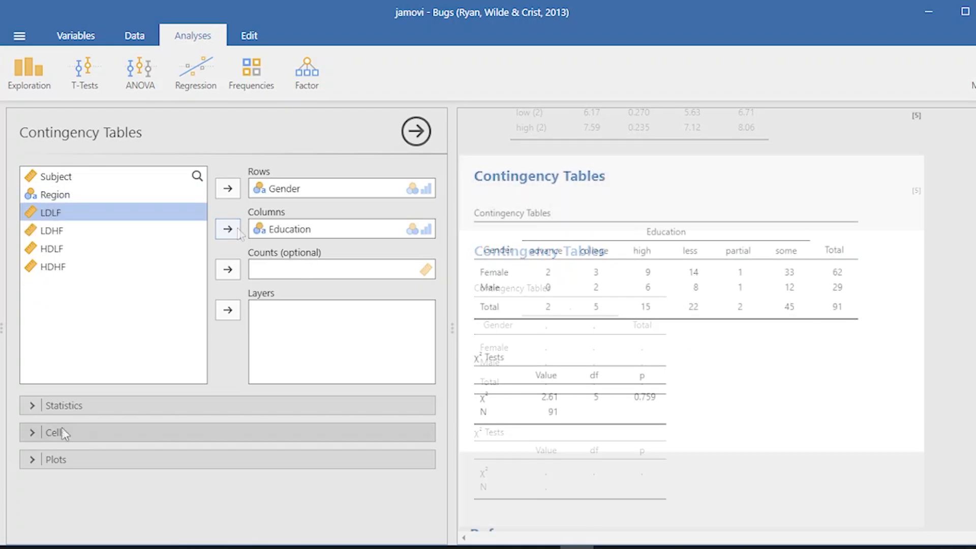
left_click(64, 407)
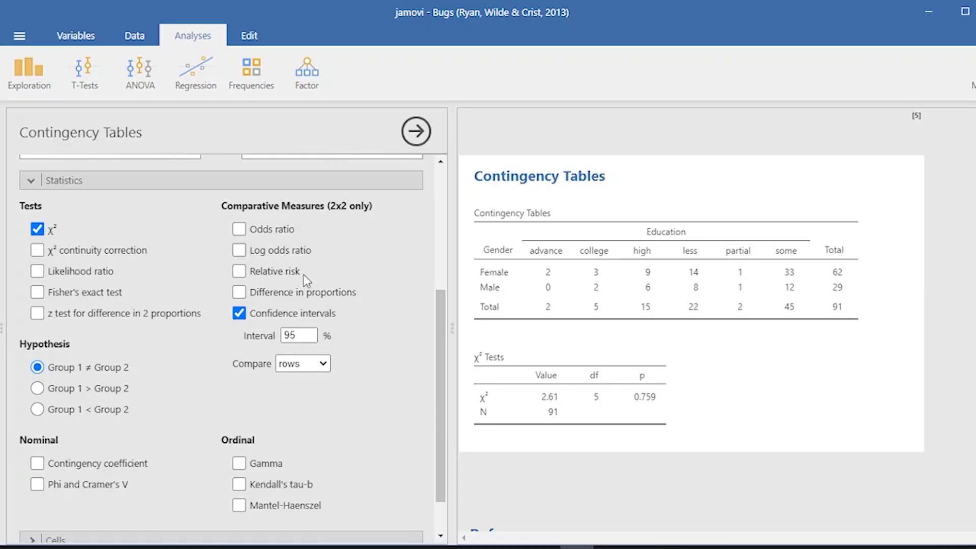
left_click(109, 184)
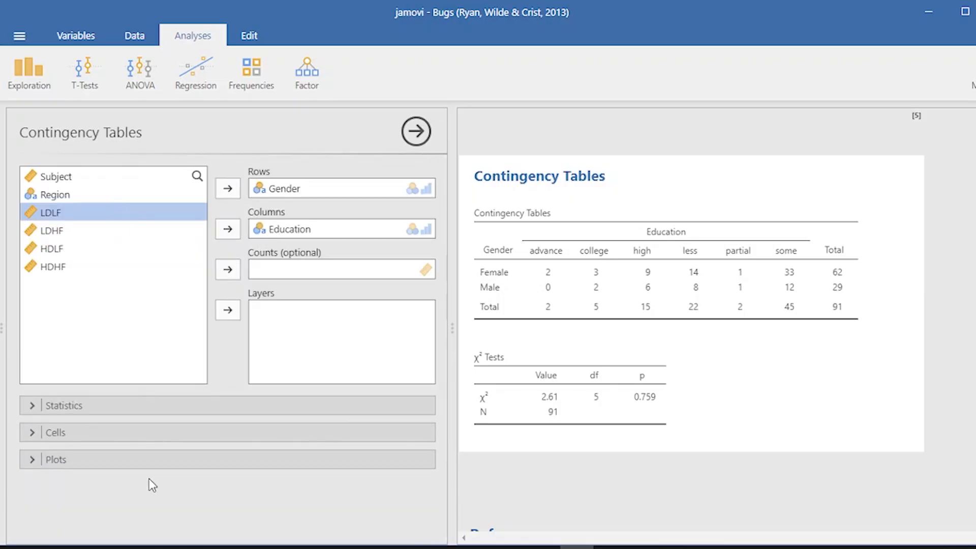
Add a side-by-side bar plot of counts with rows on the X-axis to the contingency table, and close the analysis options
left_click(116, 459)
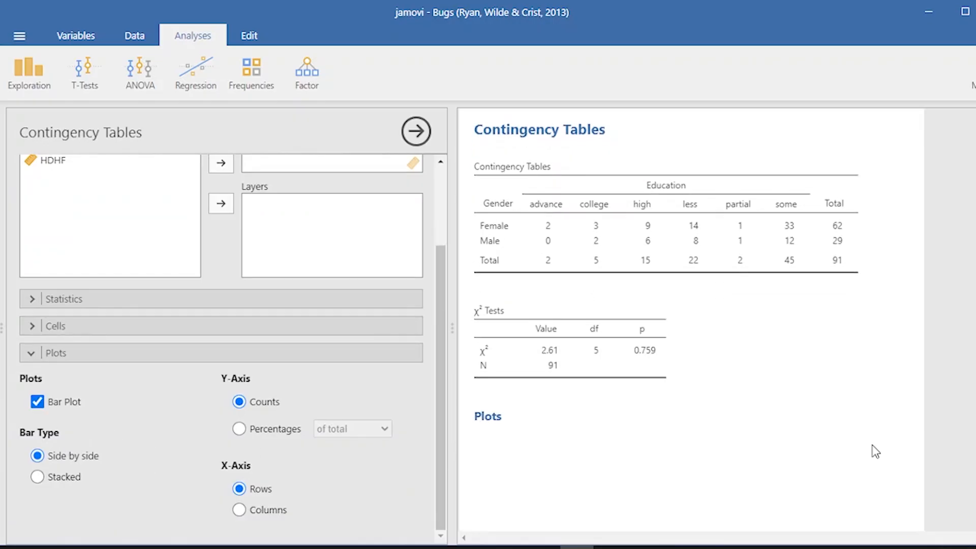
scroll(876, 450, "down", 3)
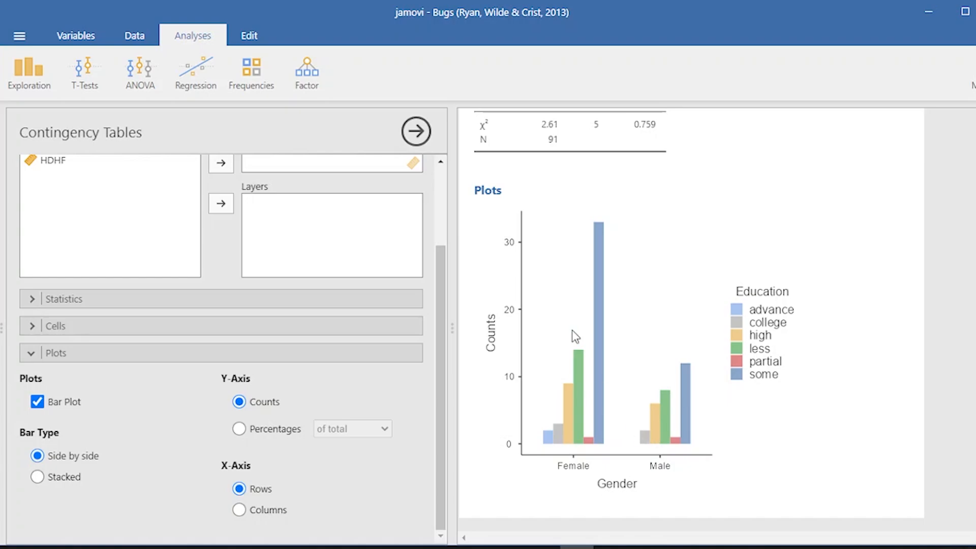
scroll(572, 330, "up", 5)
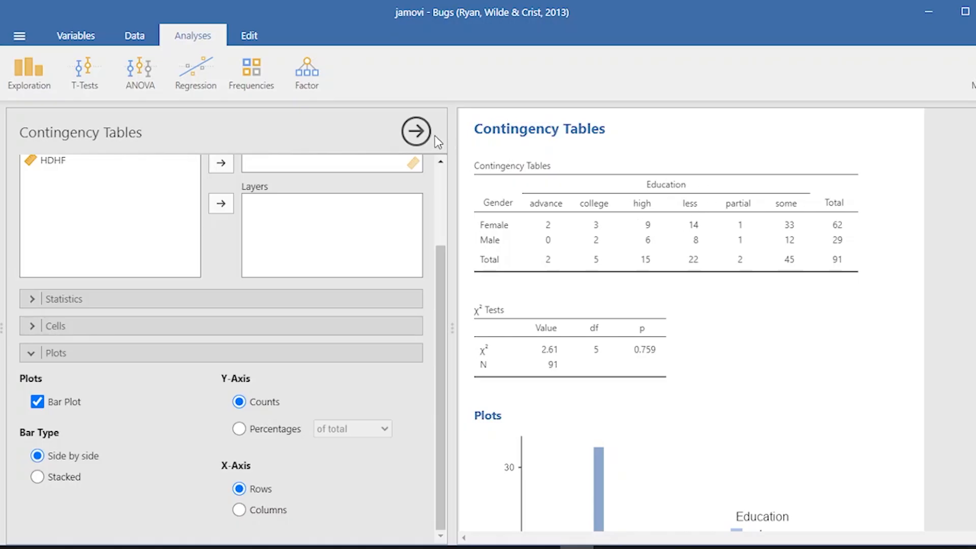
left_click(416, 131)
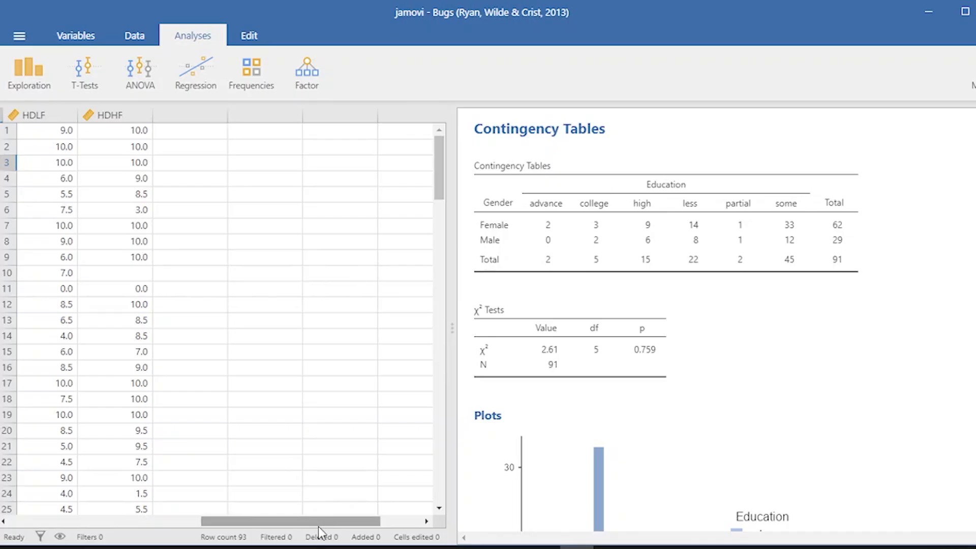
left_click_drag(319, 522, 127, 522)
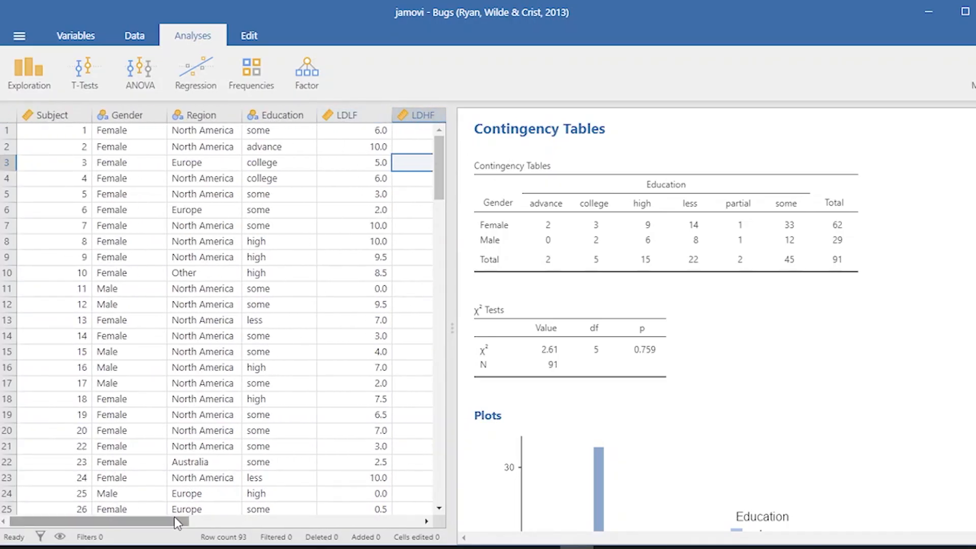
mouse_move(176, 522)
left_mouse_down()
mouse_move(291, 526)
mouse_move(174, 525)
left_mouse_up()
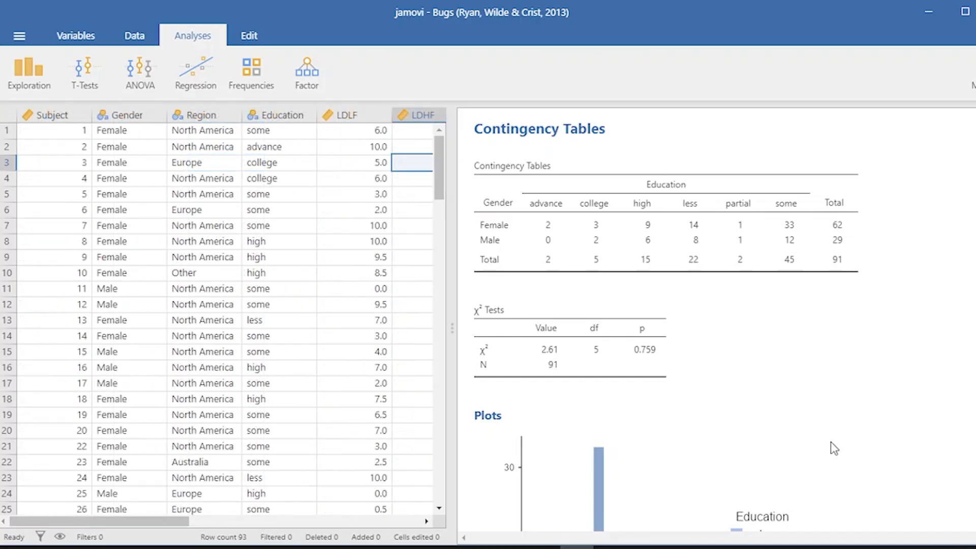